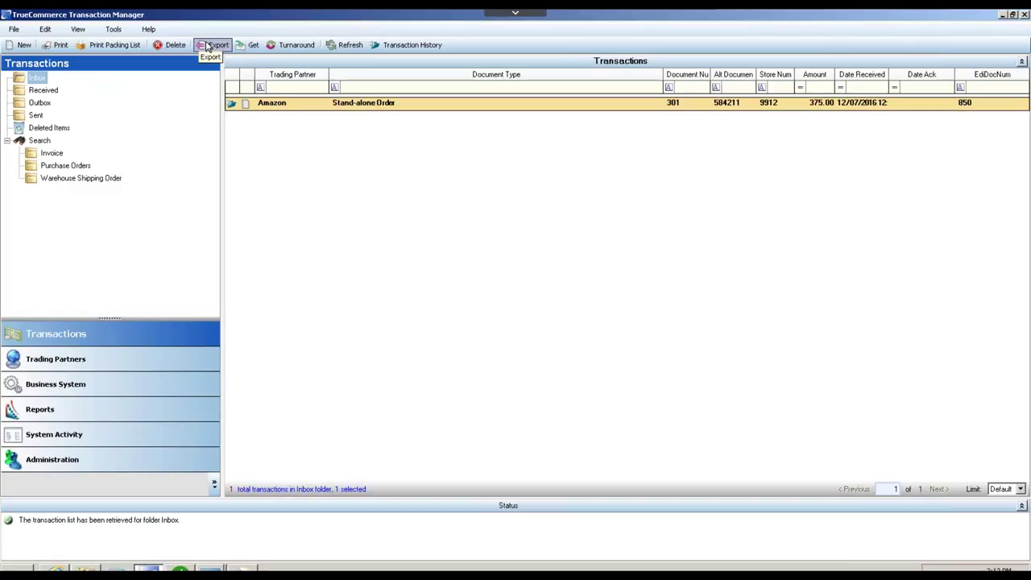
Step: Open the Amazon stand-alone order in the Inbox and review its line items and printable purchase order preview
double_click(319, 109)
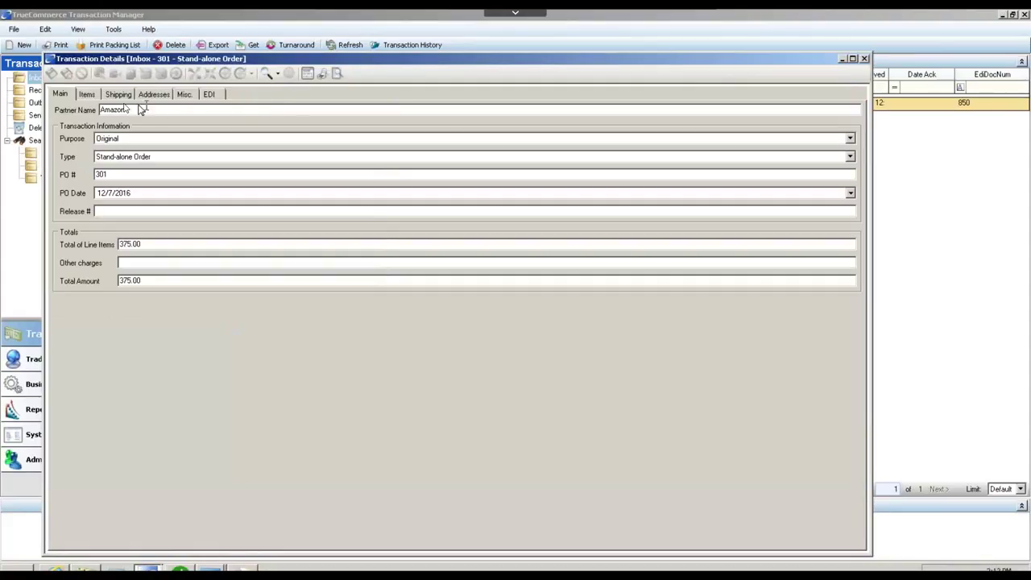
click(88, 95)
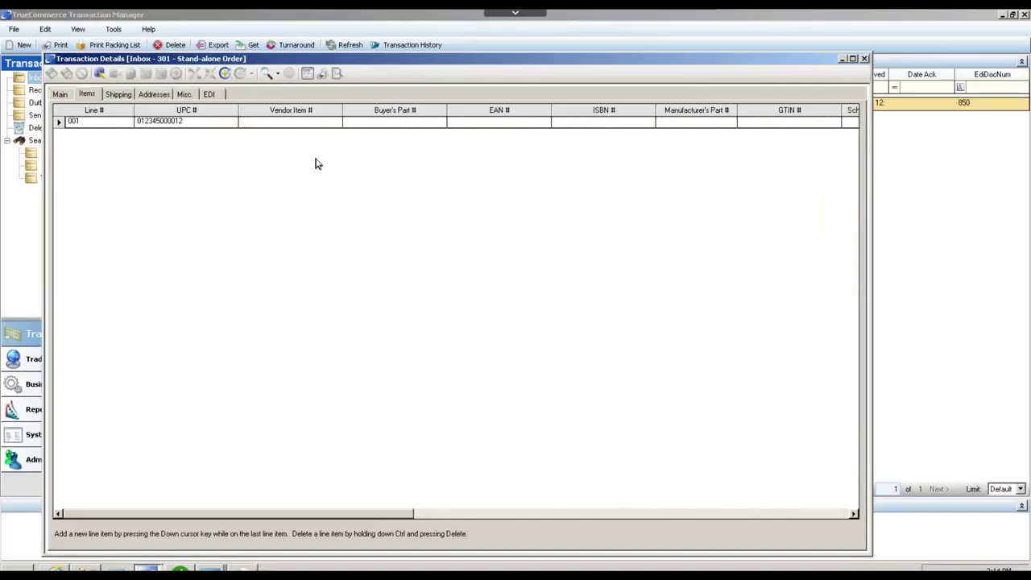
click(321, 75)
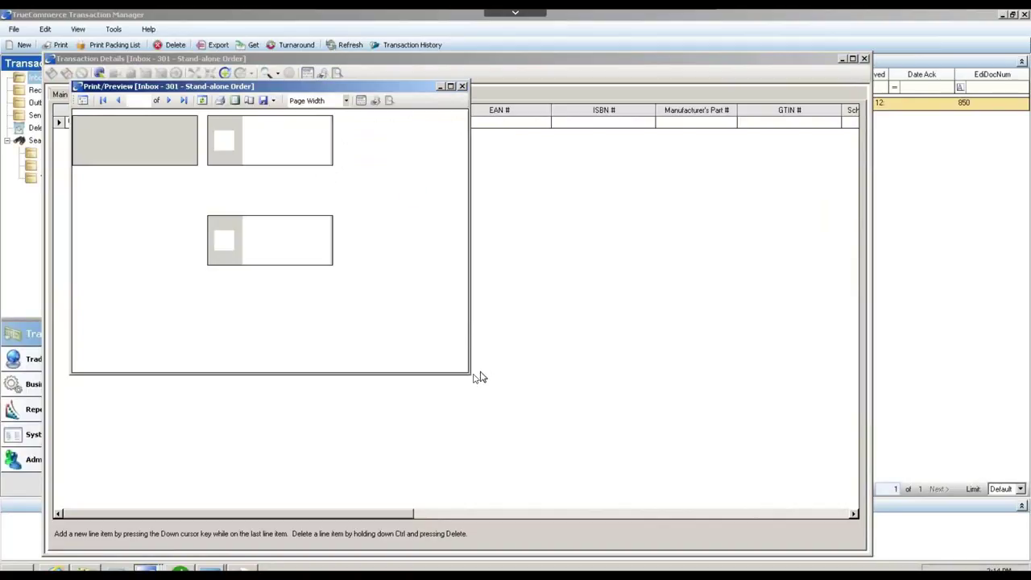
drag(473, 375, 725, 507)
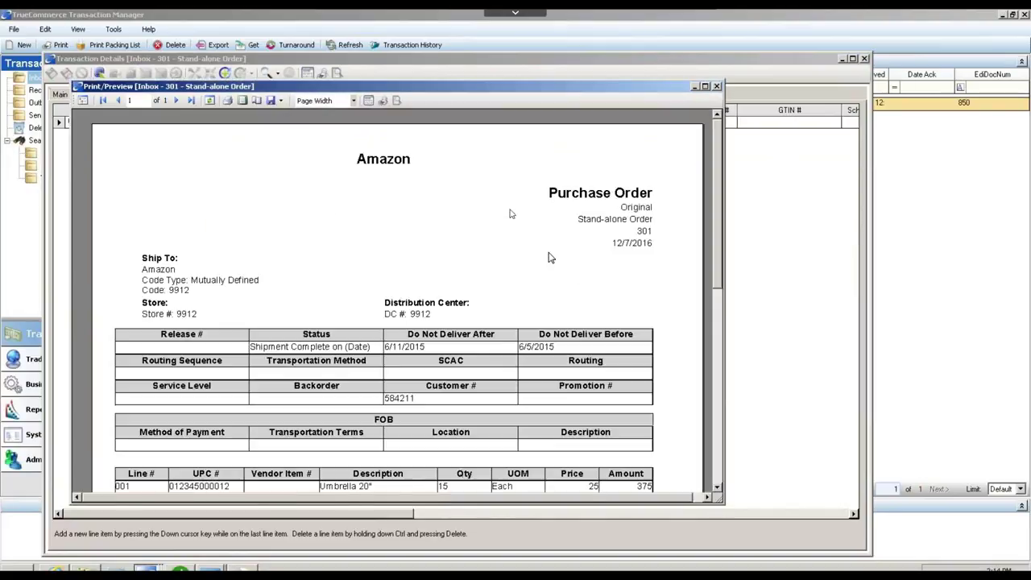
scroll(509, 216, down, 3)
scroll(509, 215, down, 1)
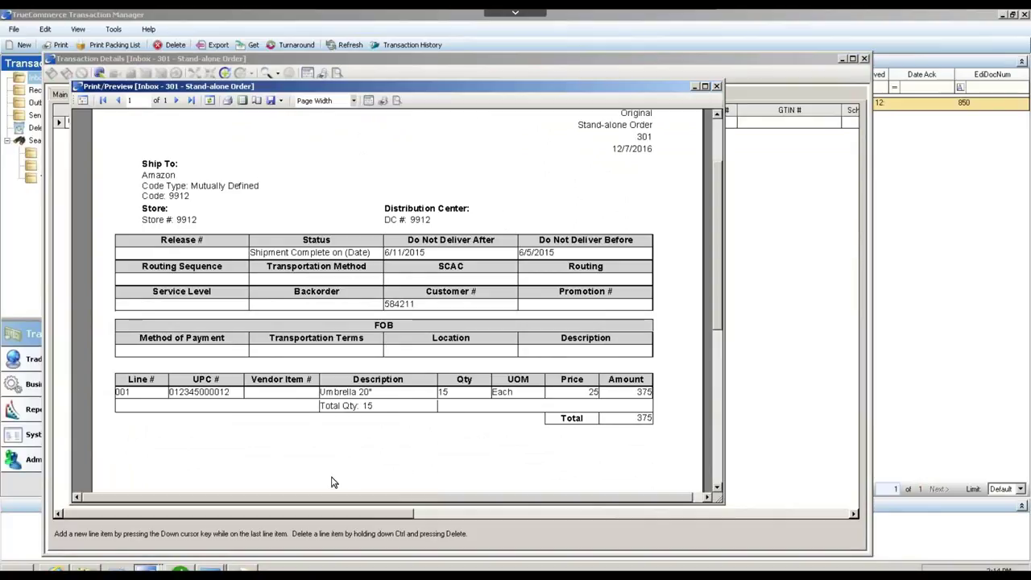
scroll(335, 452, up, 3)
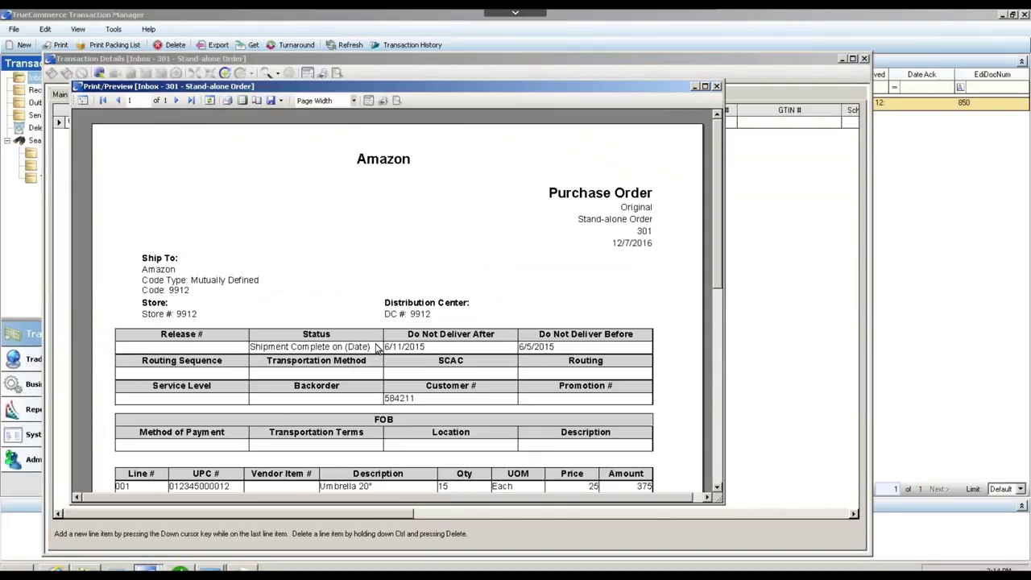
click(717, 86)
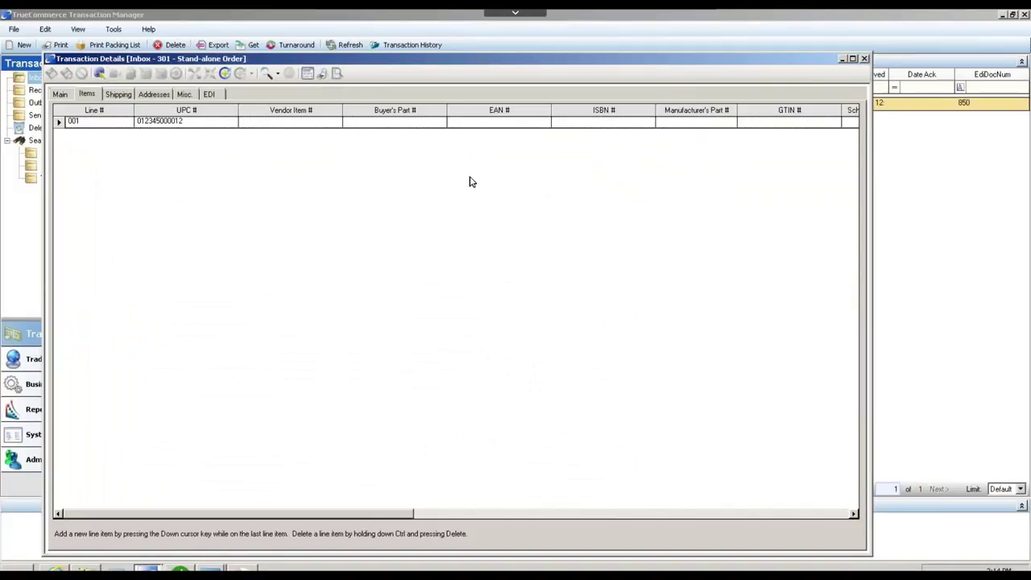
Step: View the Amazon order's raw EDI data, and close the transaction details
click(308, 75)
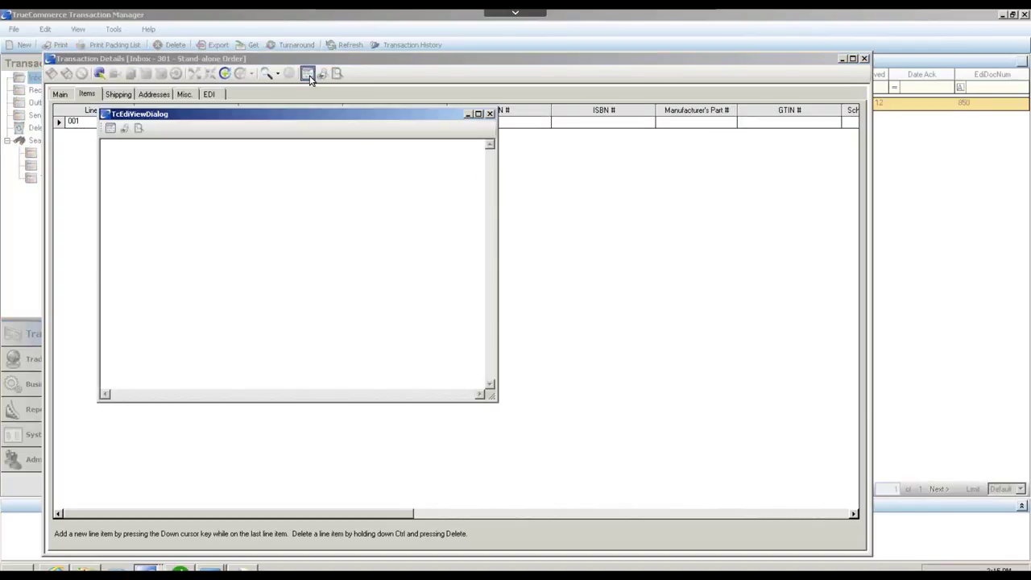
drag(474, 391, 619, 435)
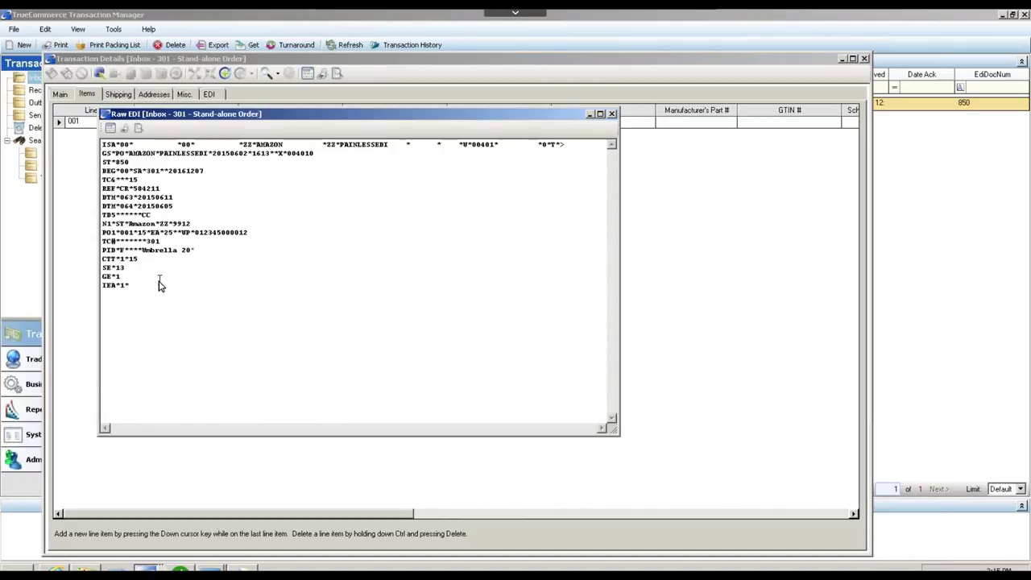
click(612, 115)
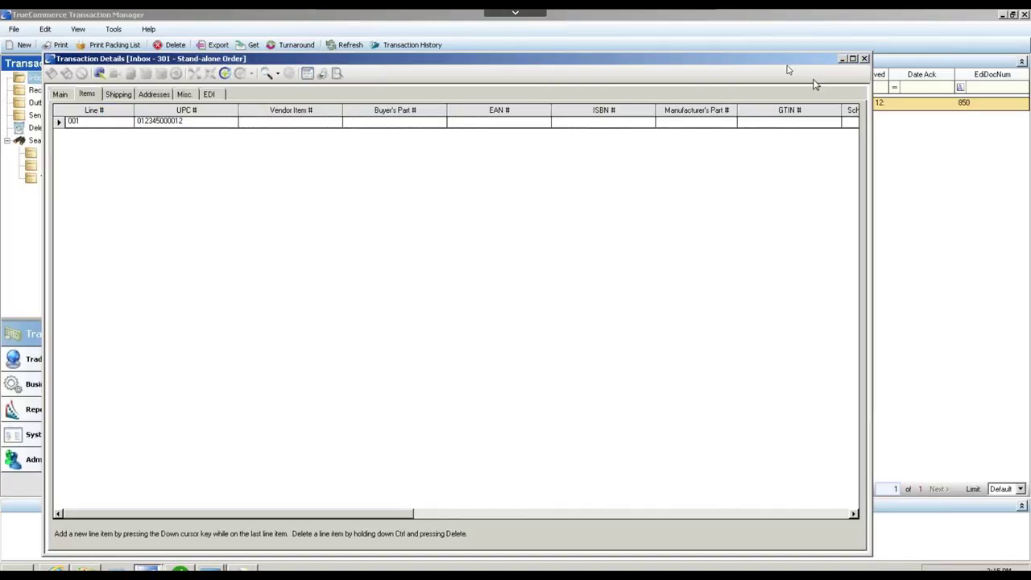
click(864, 58)
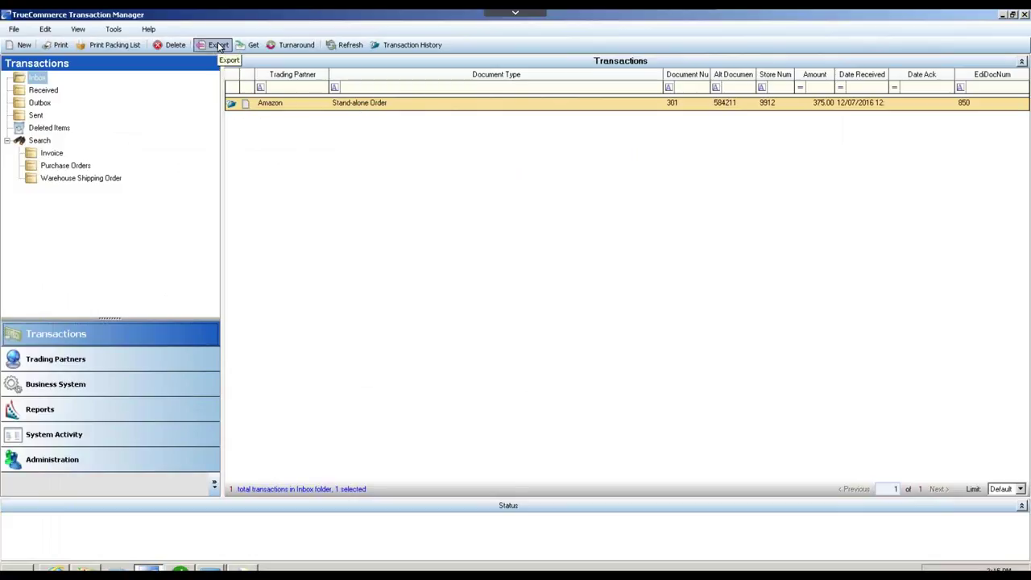
Step: Export the Amazon stand-alone order from the Inbox and check its transaction history in the Received folder
click(218, 46)
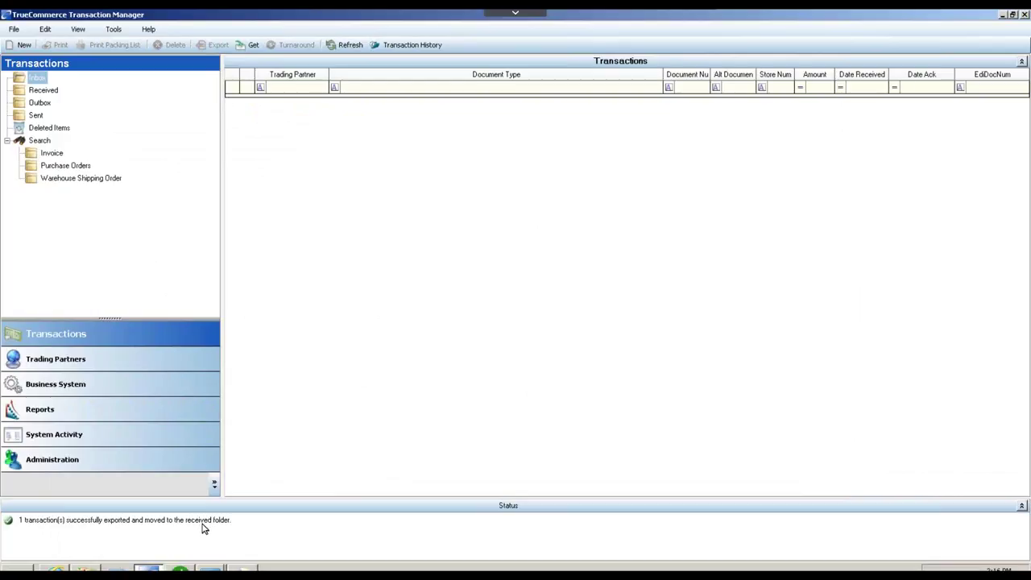
click(41, 93)
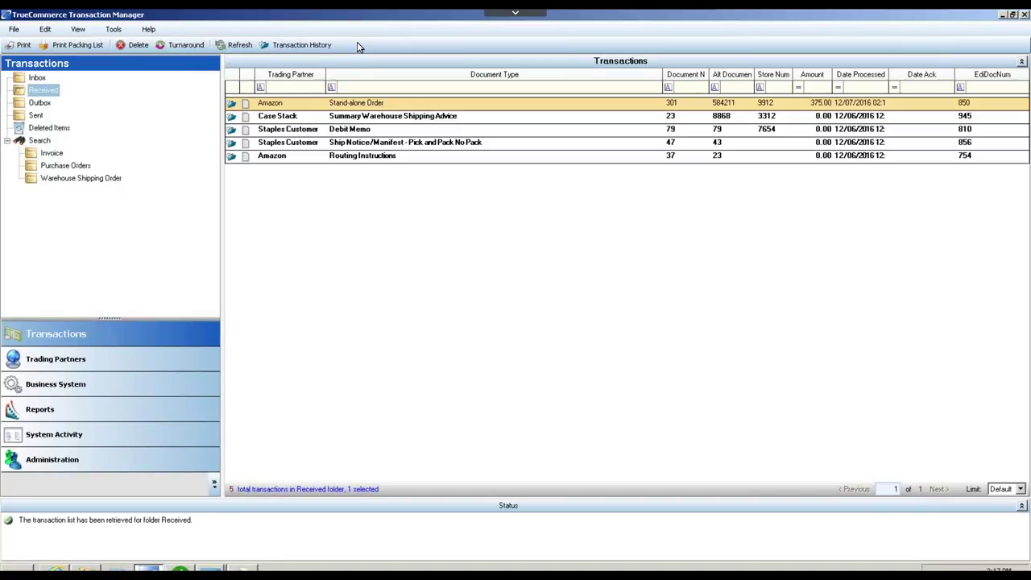
click(232, 106)
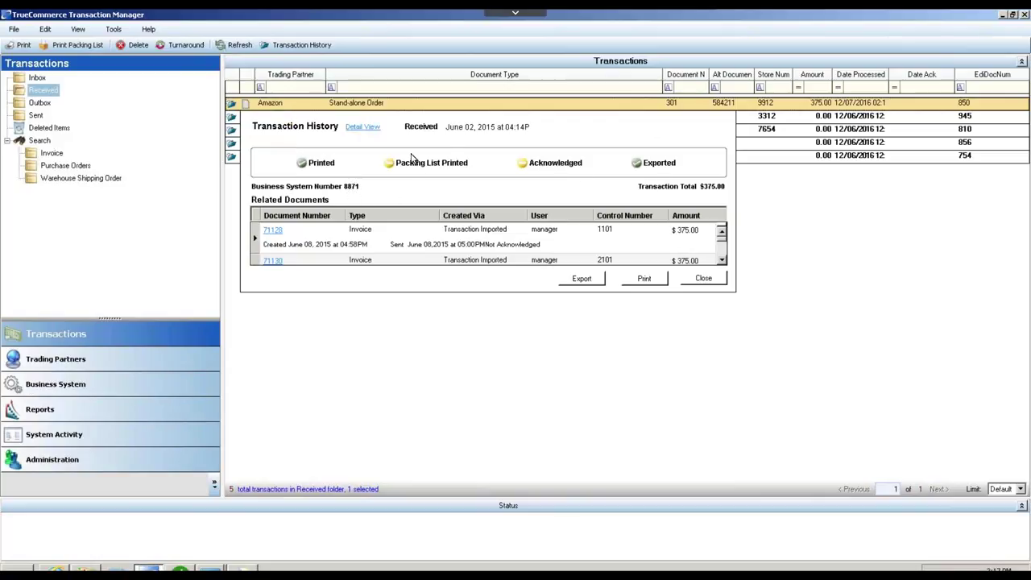
click(713, 279)
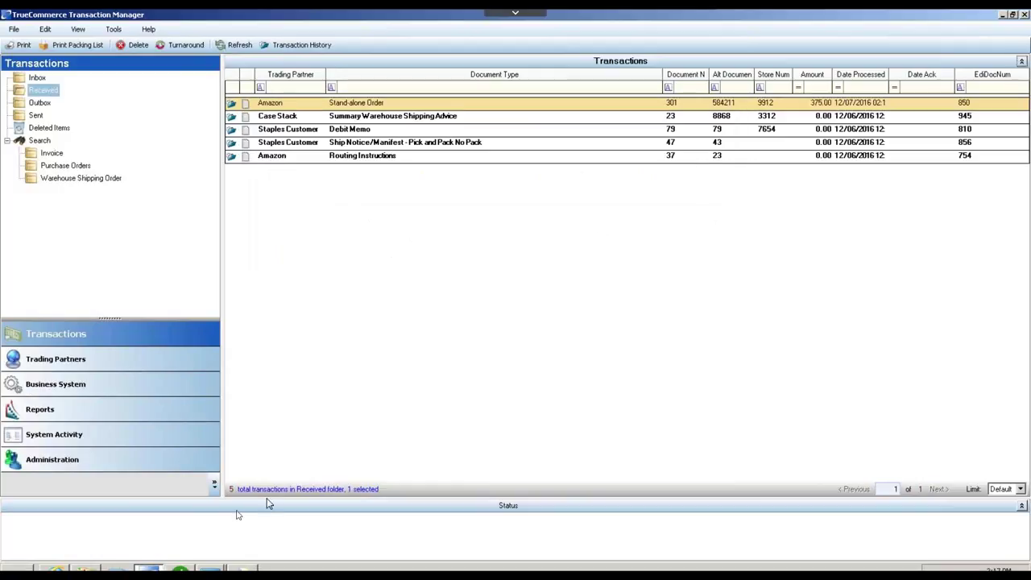
Step: Switch to QuickBooks and open the Amazon.com sales order dated 12/07/2016
click(184, 567)
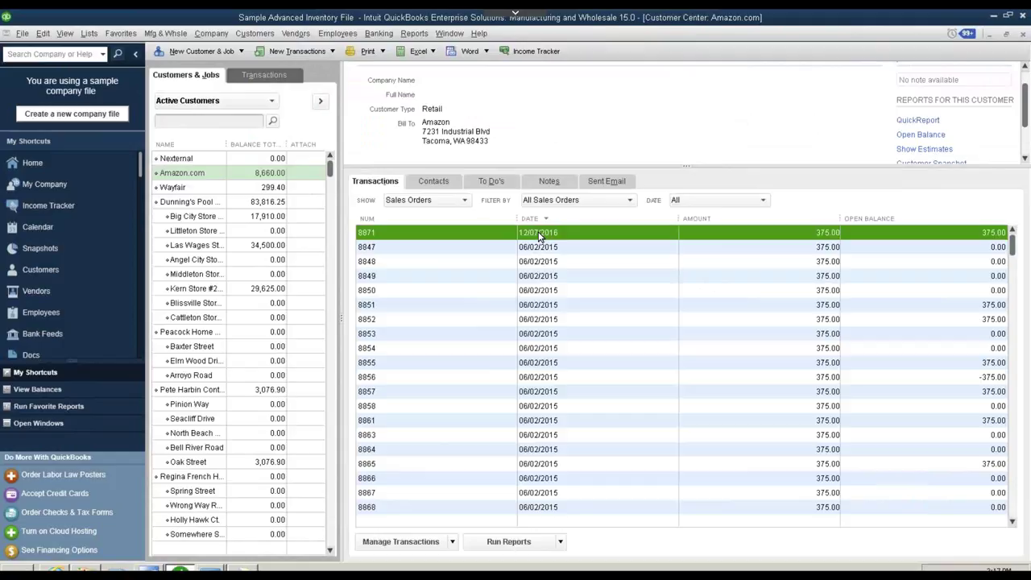
double_click(539, 235)
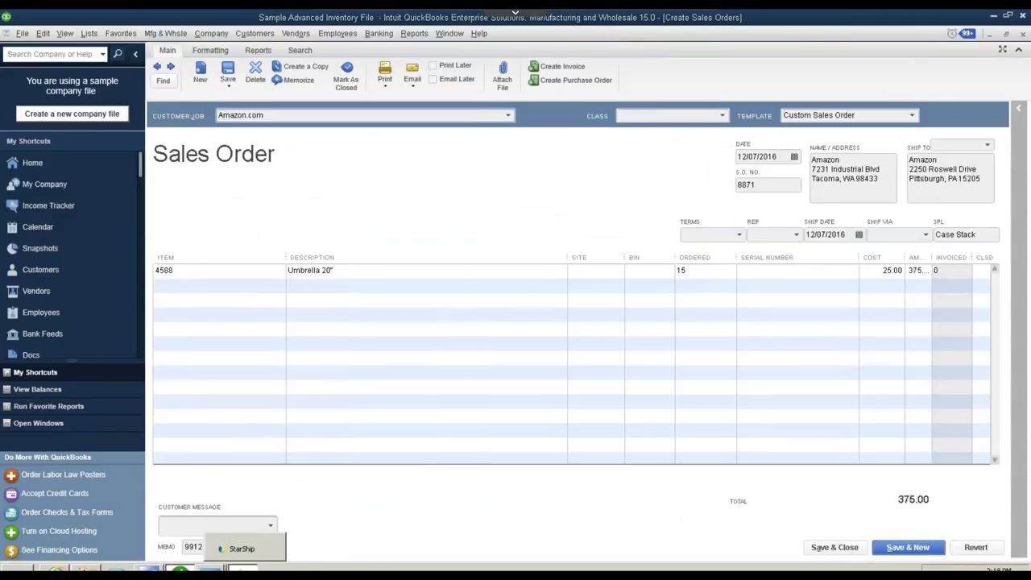
Step: Switch to StarShip, look up the QuickBooks sales order by its sales order number, and load it into the new shipment
click(242, 573)
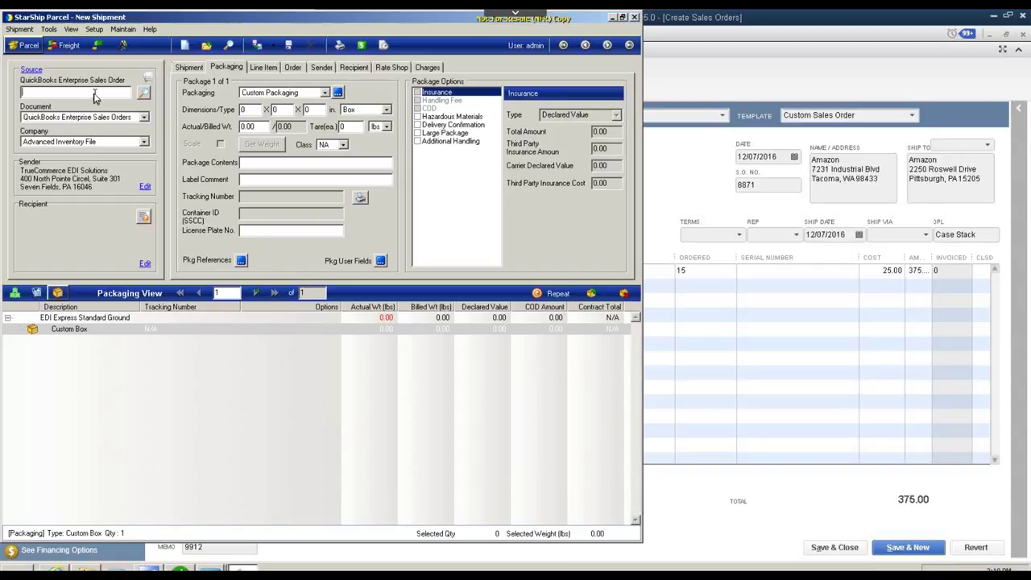
text(8871)
click(145, 96)
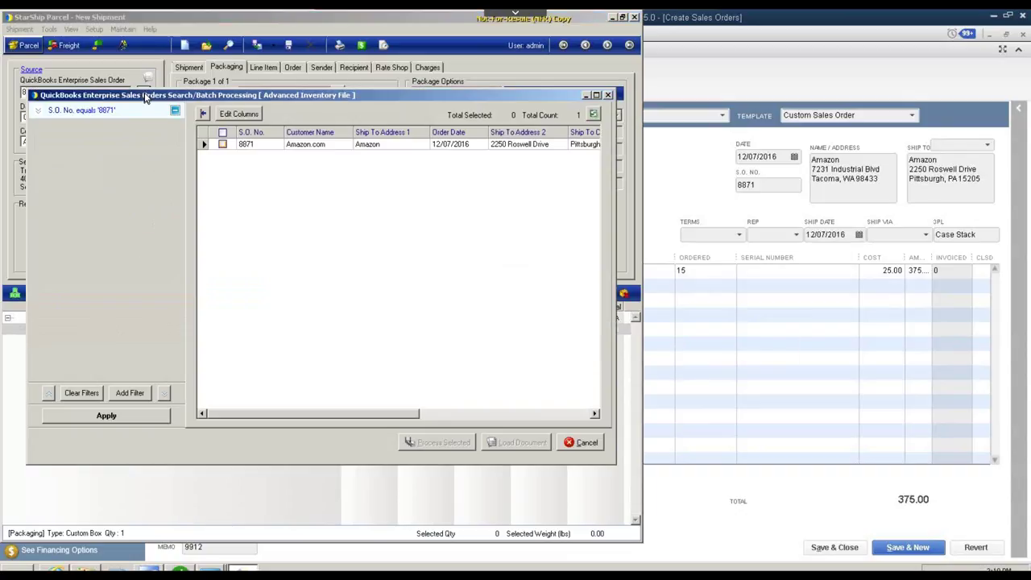
click(223, 145)
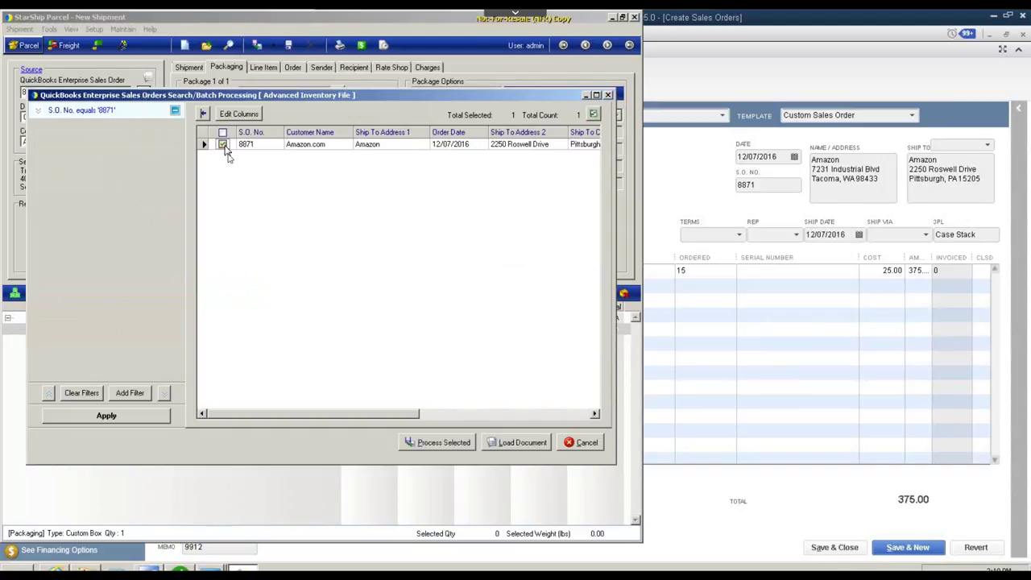
click(522, 443)
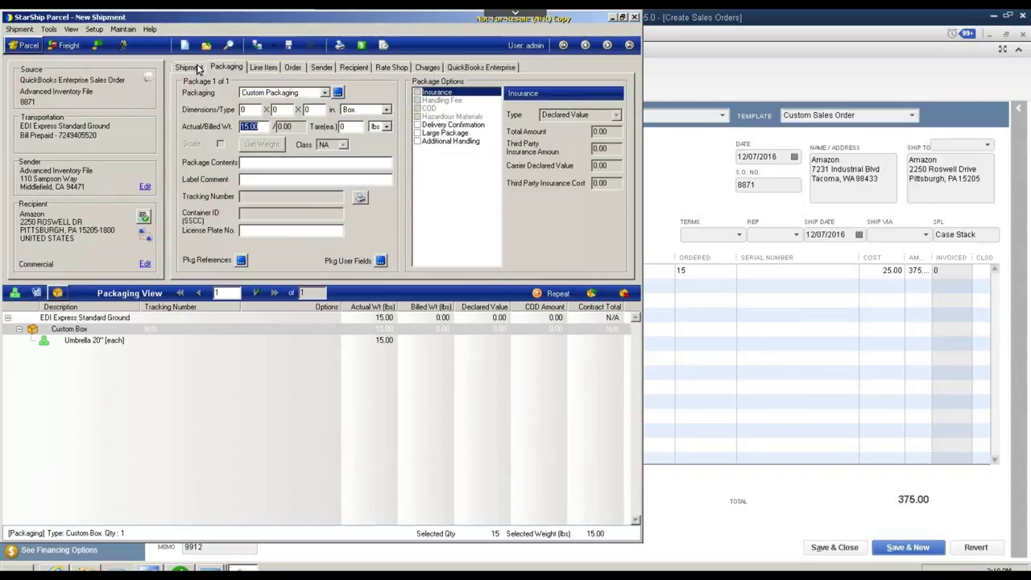
Step: Review the loaded order's shipment and packaging details, process the shipment, and view the recipient settings
click(188, 68)
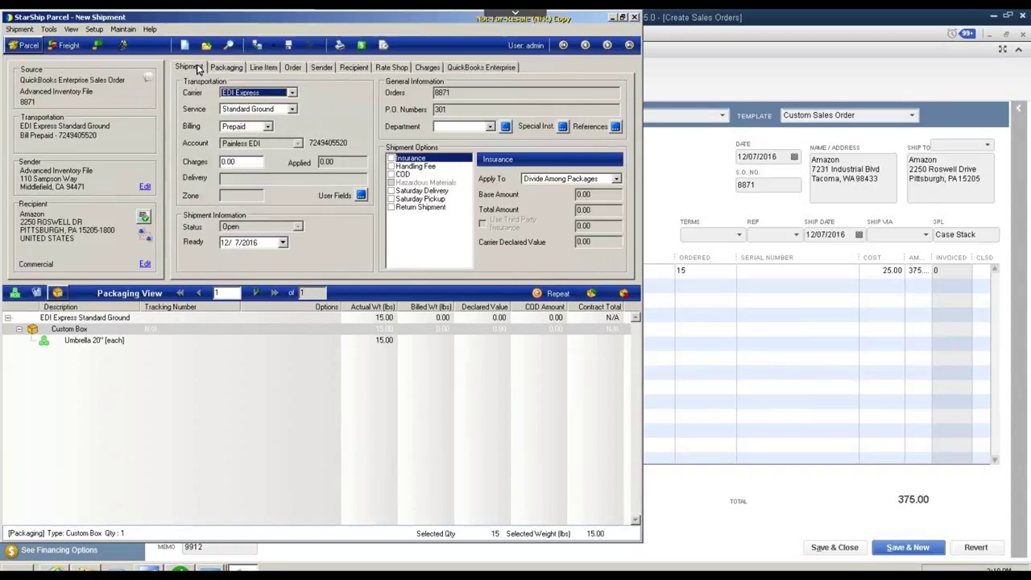
click(226, 67)
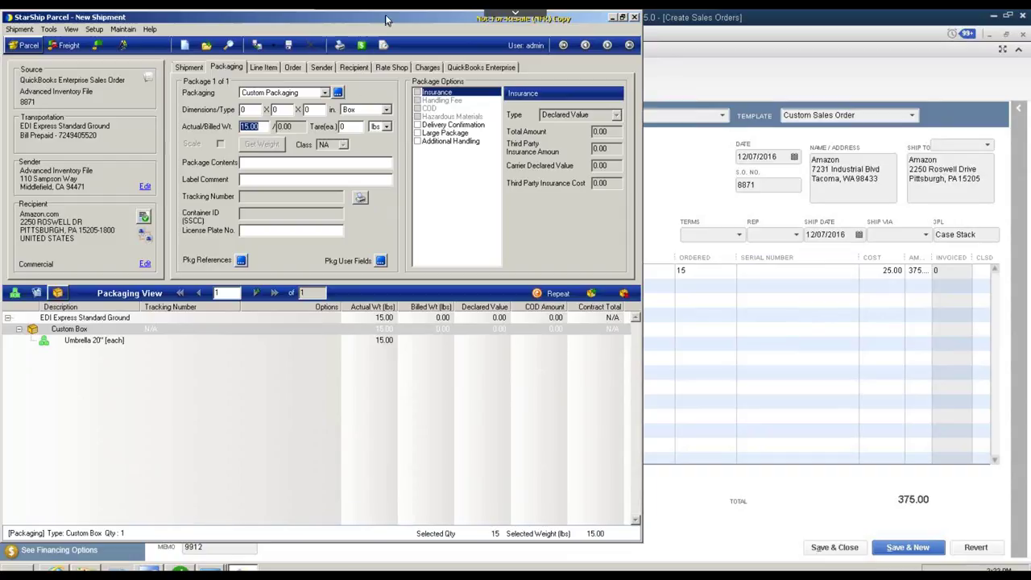
key(F10)
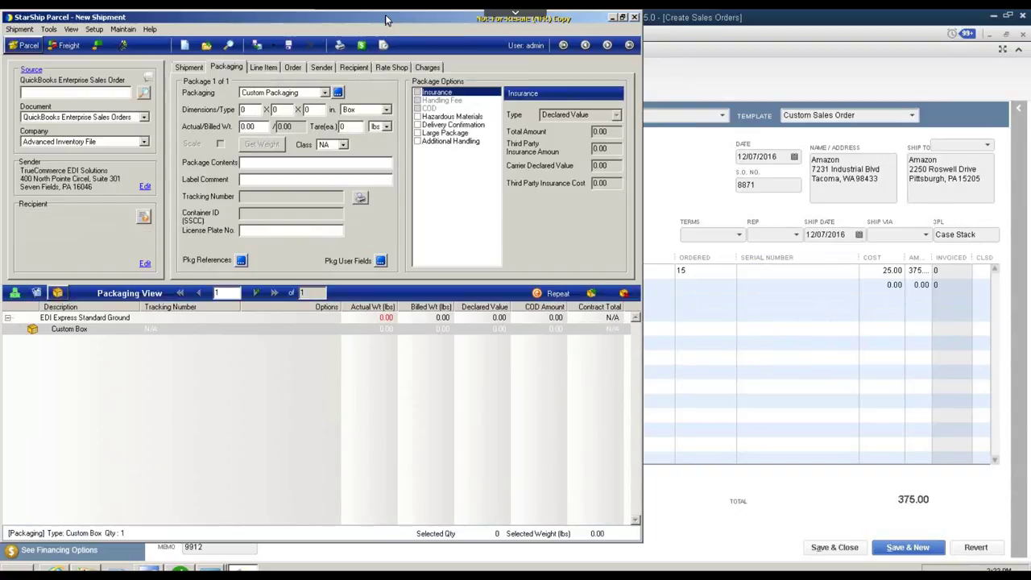
click(360, 66)
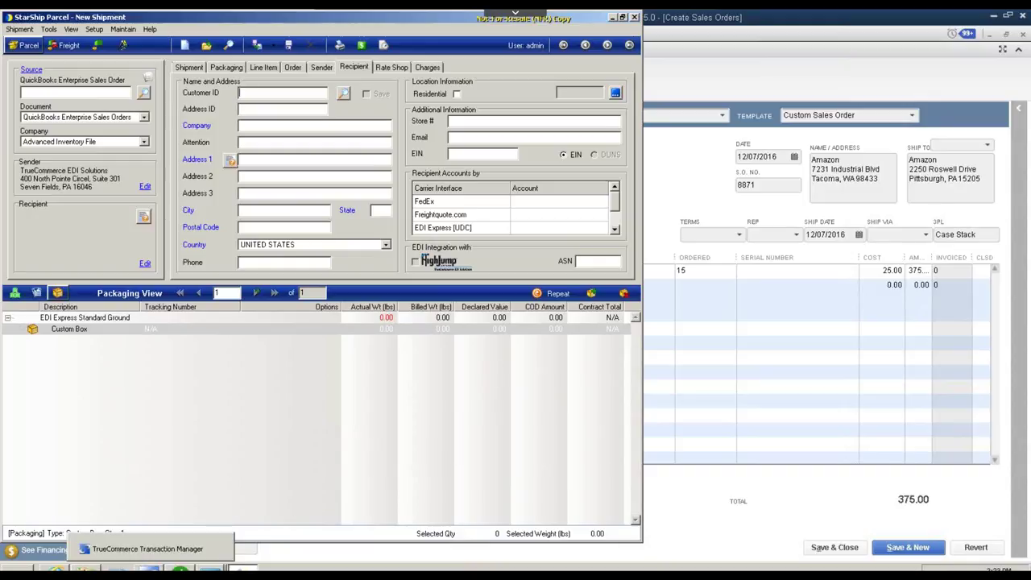
Step: Switch to TrueCommerce Transaction Manager and file-import the last three XML files, including TC_20161207_33, into the Outbox for TrueCommerce EDI, listing all file types
click(147, 548)
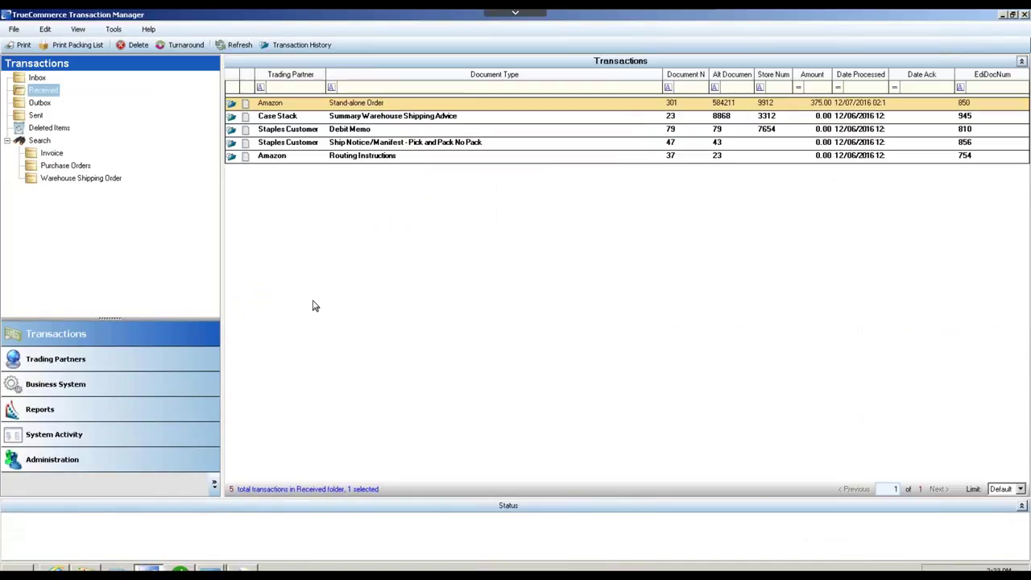
click(37, 108)
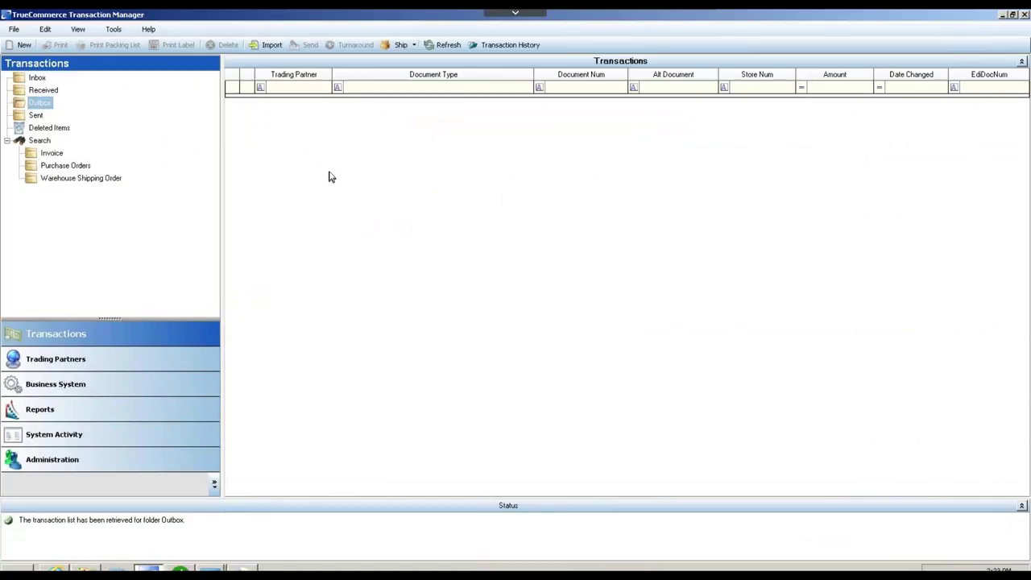
click(271, 46)
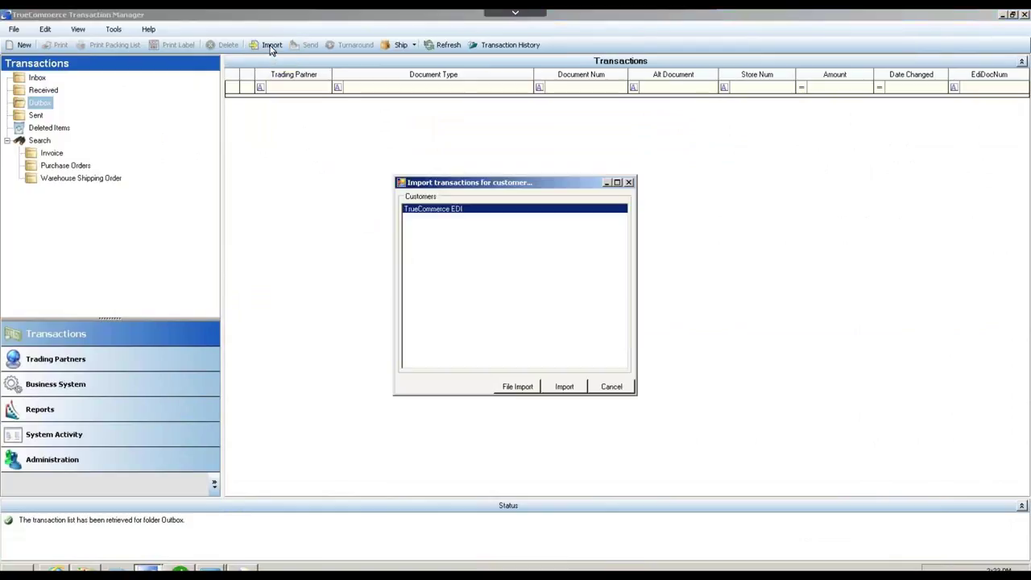
click(531, 391)
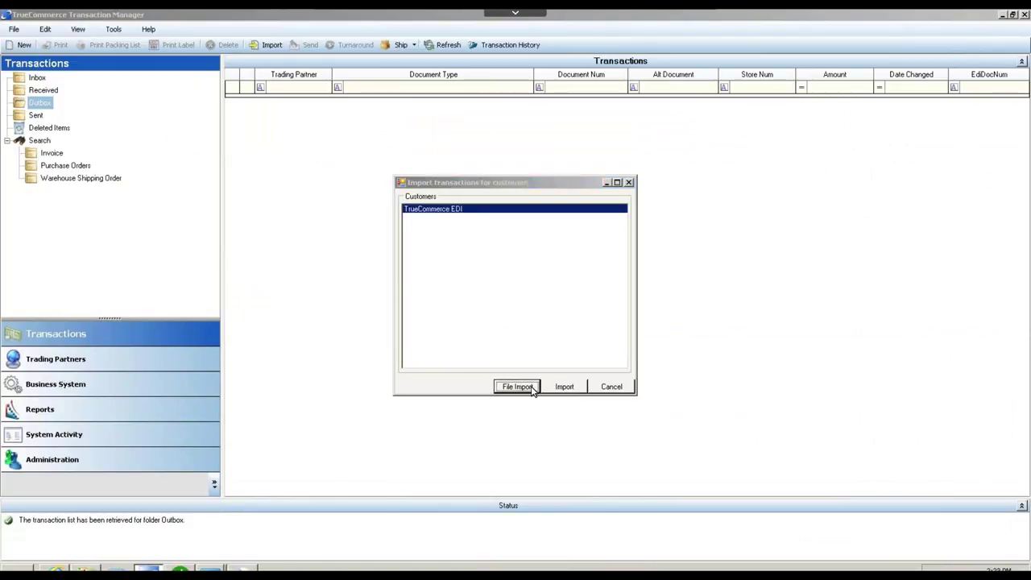
click(381, 308)
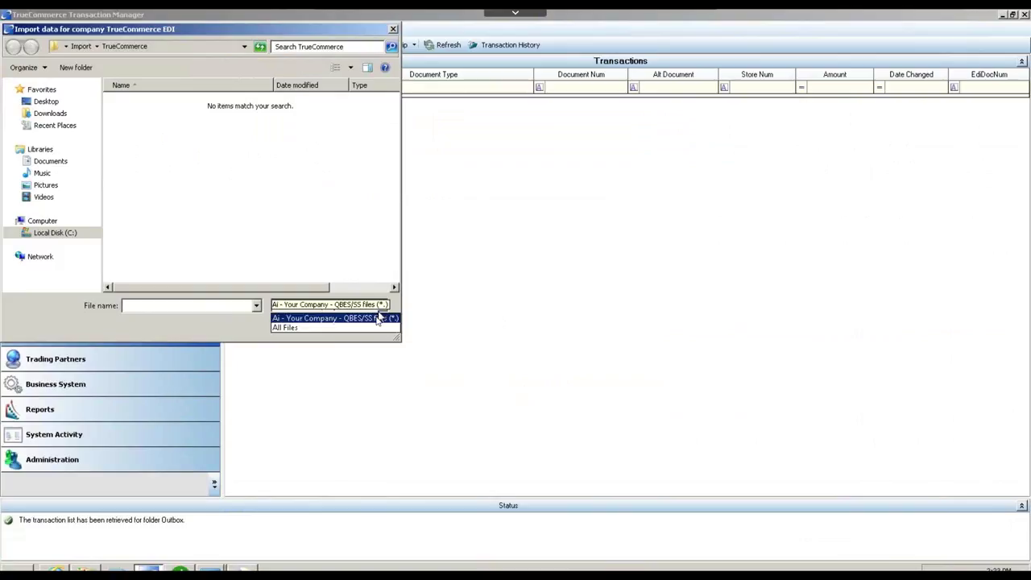
click(376, 328)
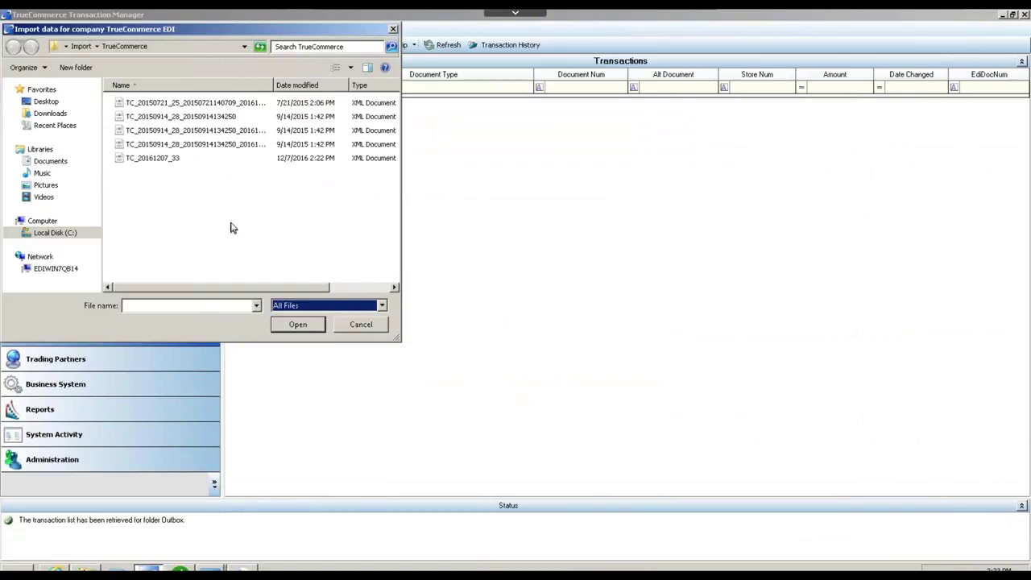
click(169, 161)
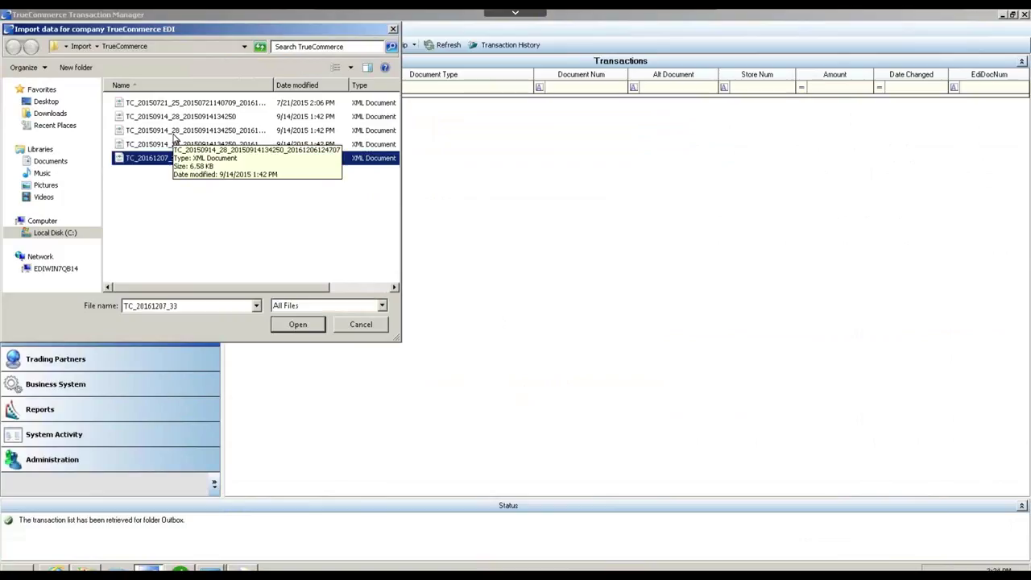
shift+click(174, 139)
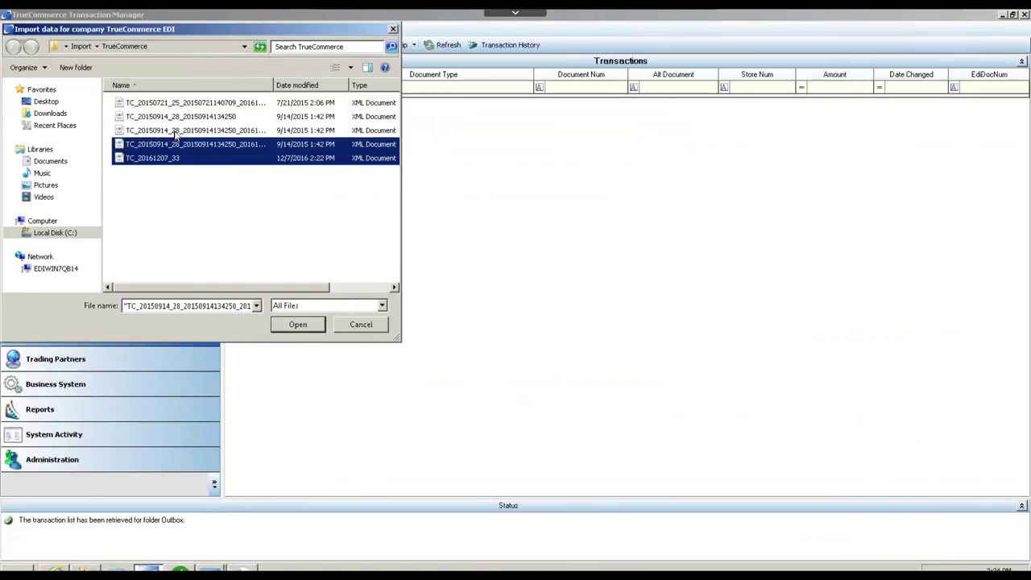
shift+click(174, 135)
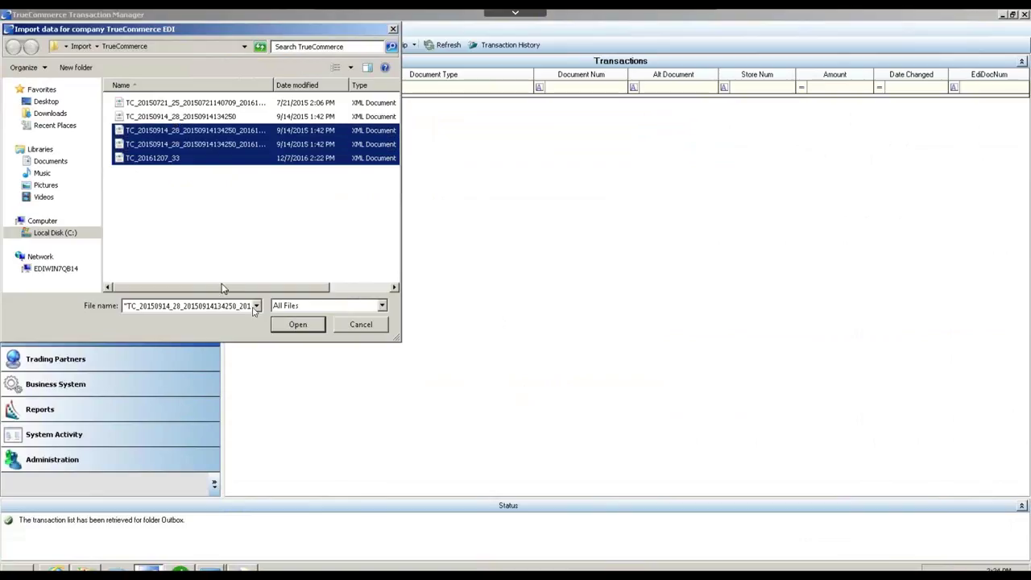
click(291, 324)
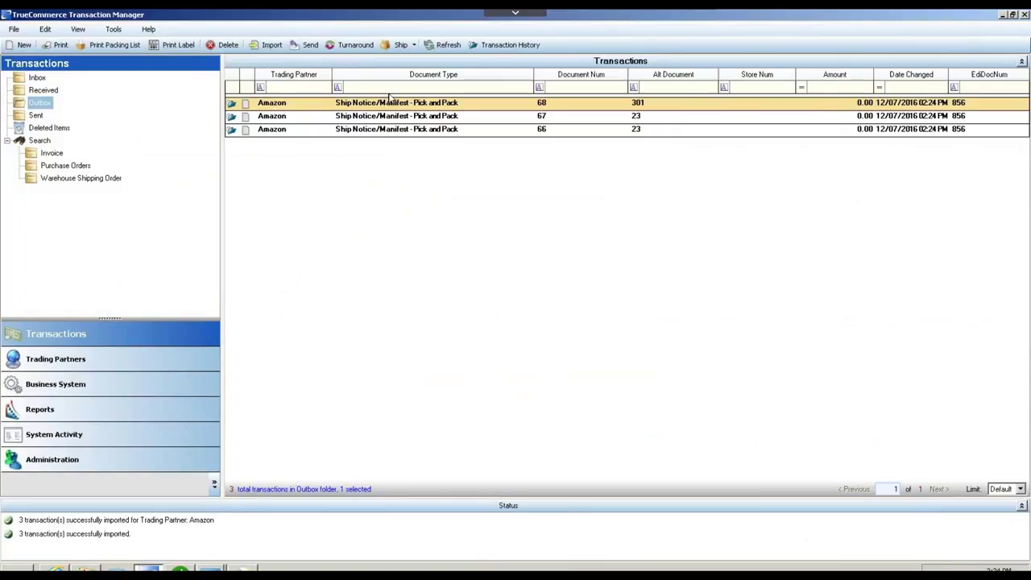
Step: Open Amazon ship notice 68 in the Outbox, clear its Shipment ID, and save and close it
double_click(392, 104)
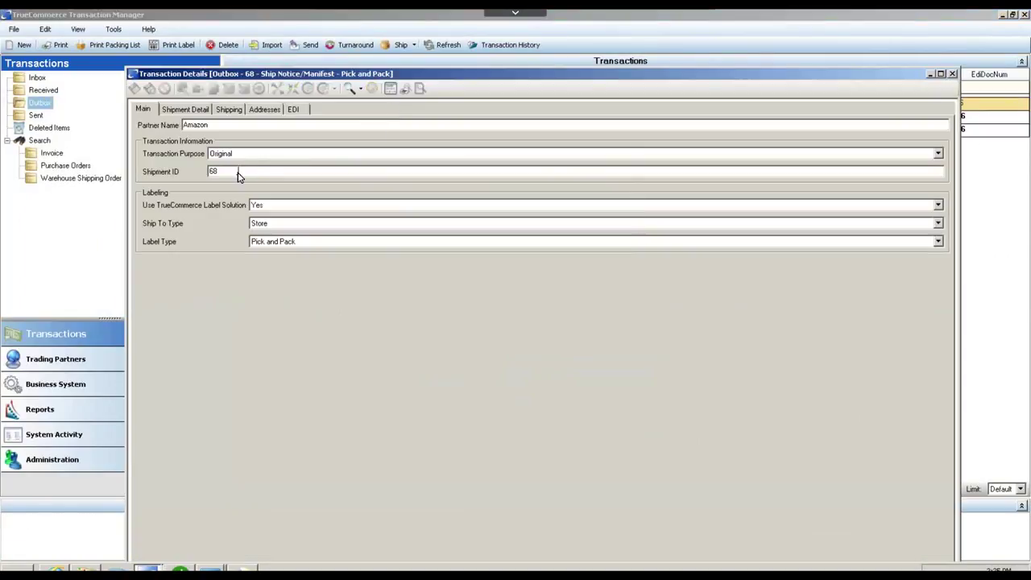
drag(236, 171, 169, 171)
key(Delete)
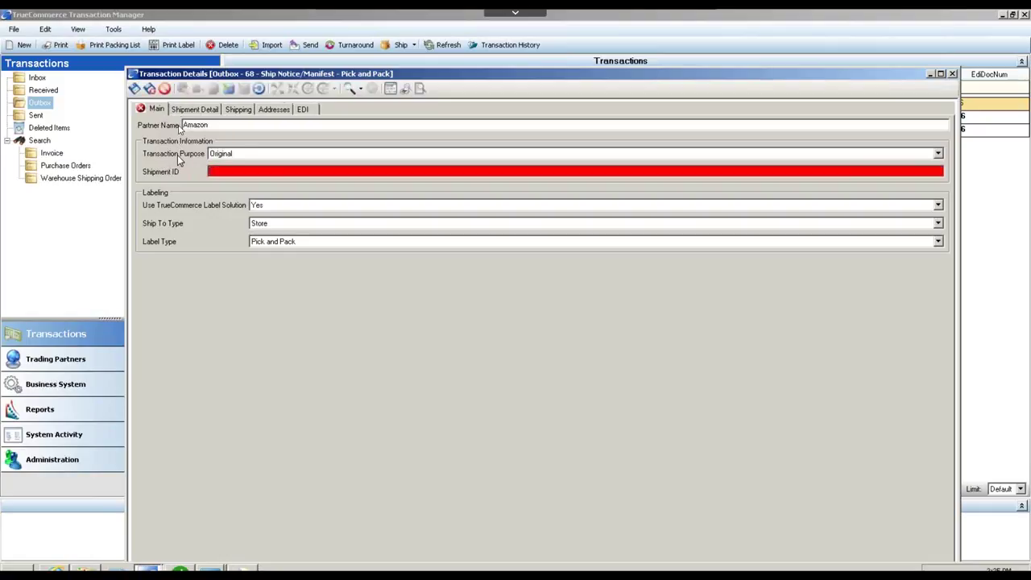
click(151, 89)
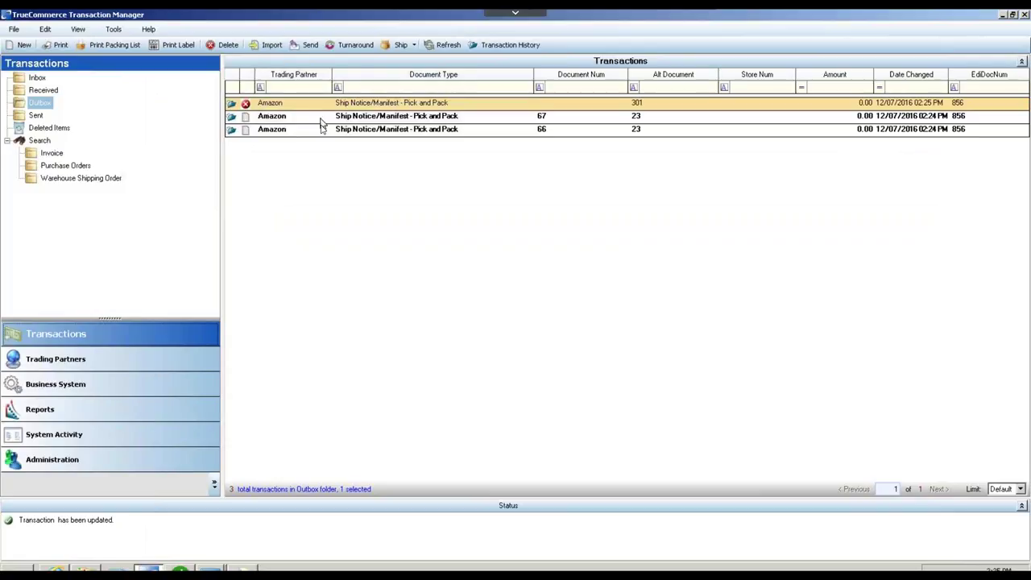
Step: Select all ship notices in the Outbox and send them
click(320, 131)
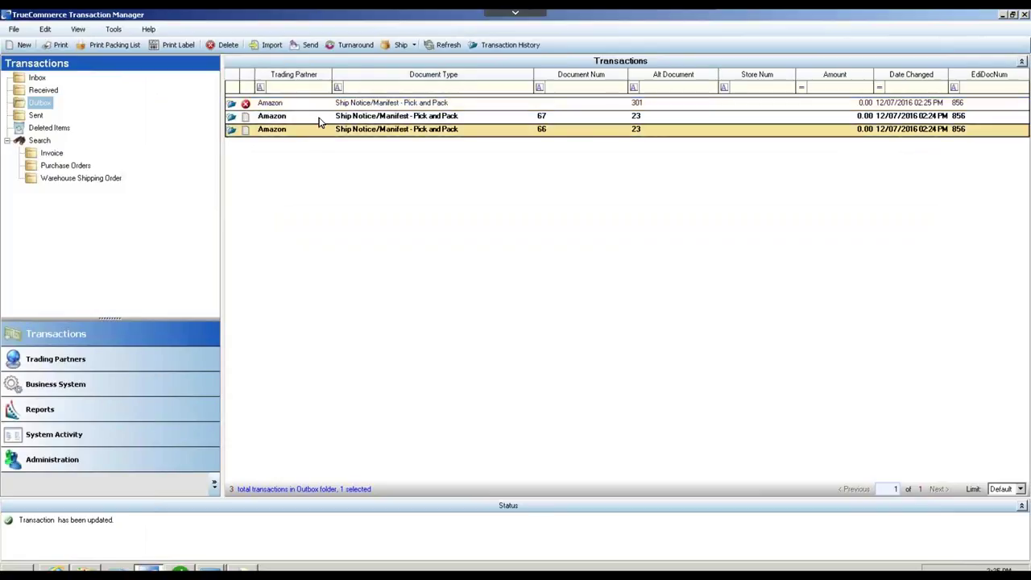
key(ctrl+a)
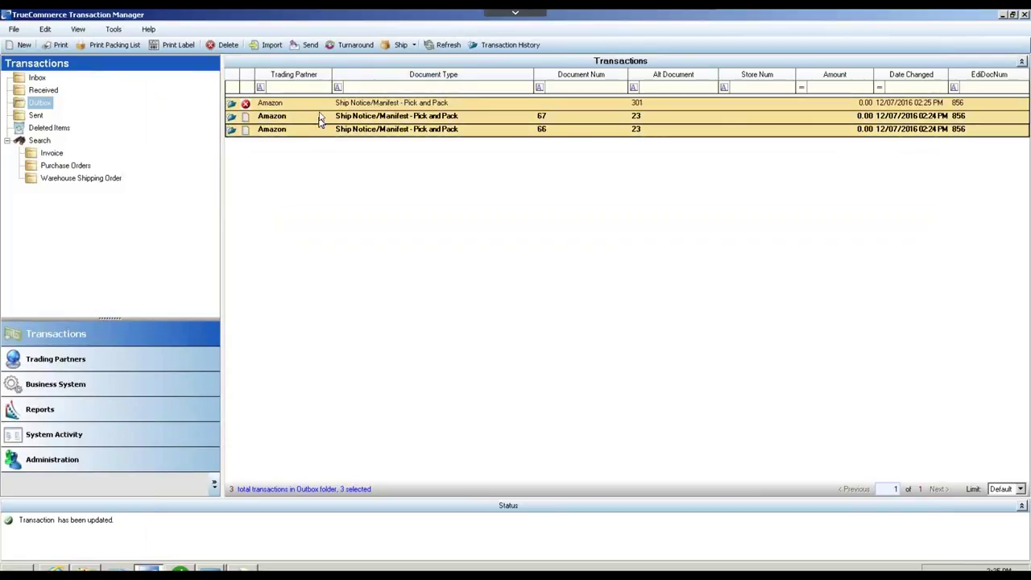
click(311, 46)
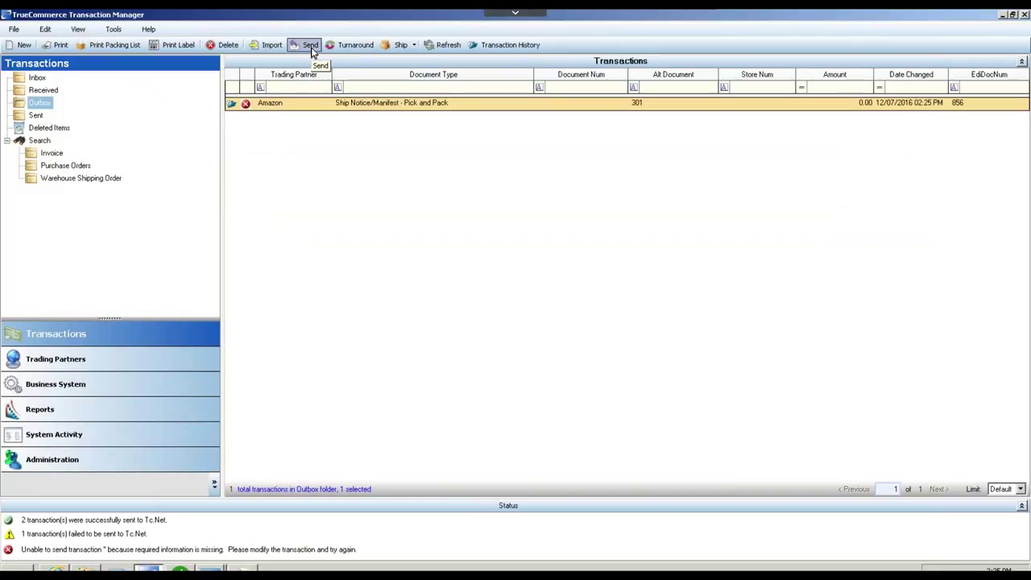
Step: Open the remaining Amazon ship notice in the Outbox and enter 68 as its Shipment ID
double_click(301, 106)
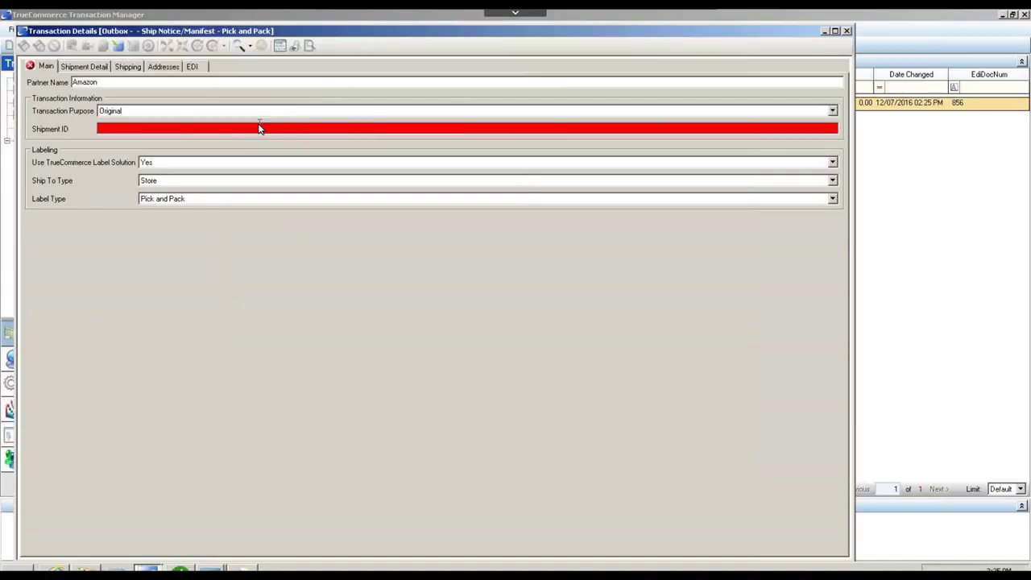
click(194, 134)
text(68)
key(Tab)
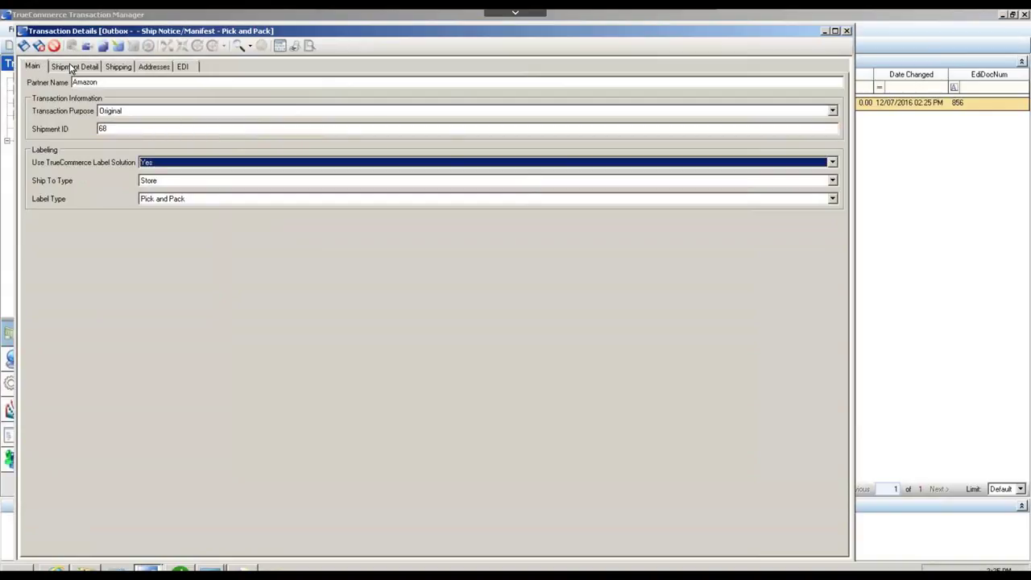
Step: Examine the ship notice's shipment details, expanding the order, carton and item levels and viewing the full UCC-128 number
click(72, 69)
click(33, 88)
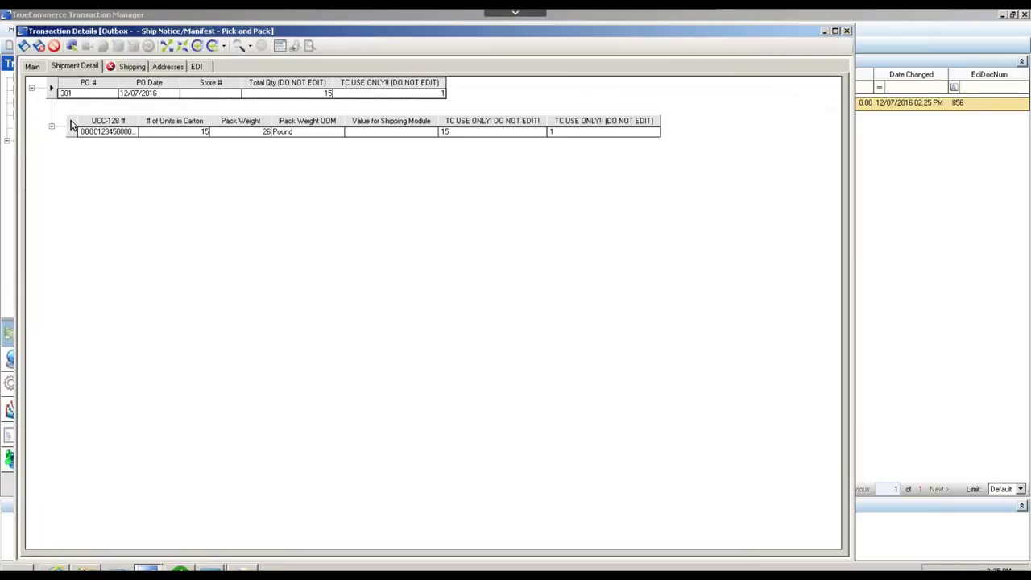
click(71, 127)
click(53, 93)
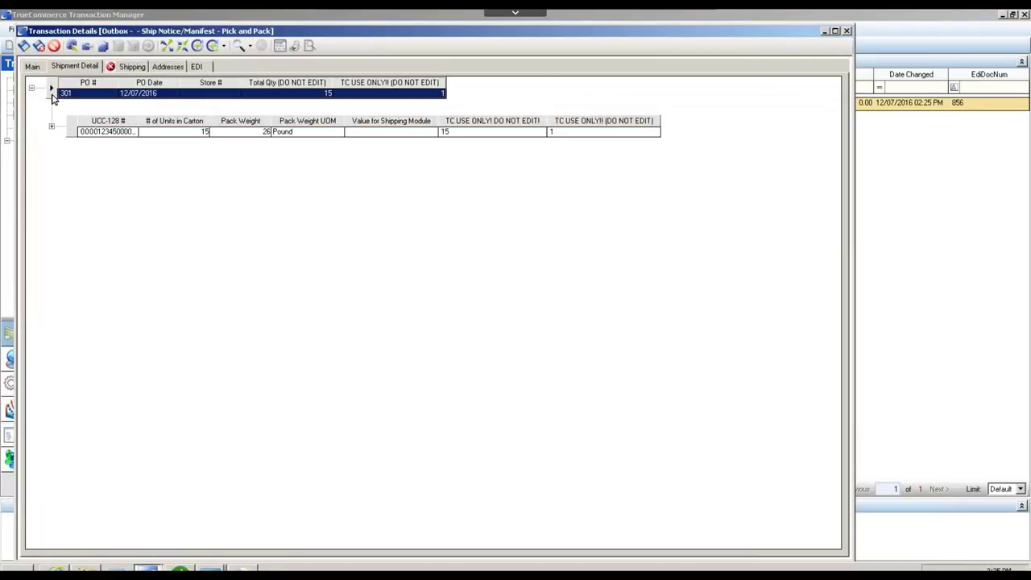
click(73, 127)
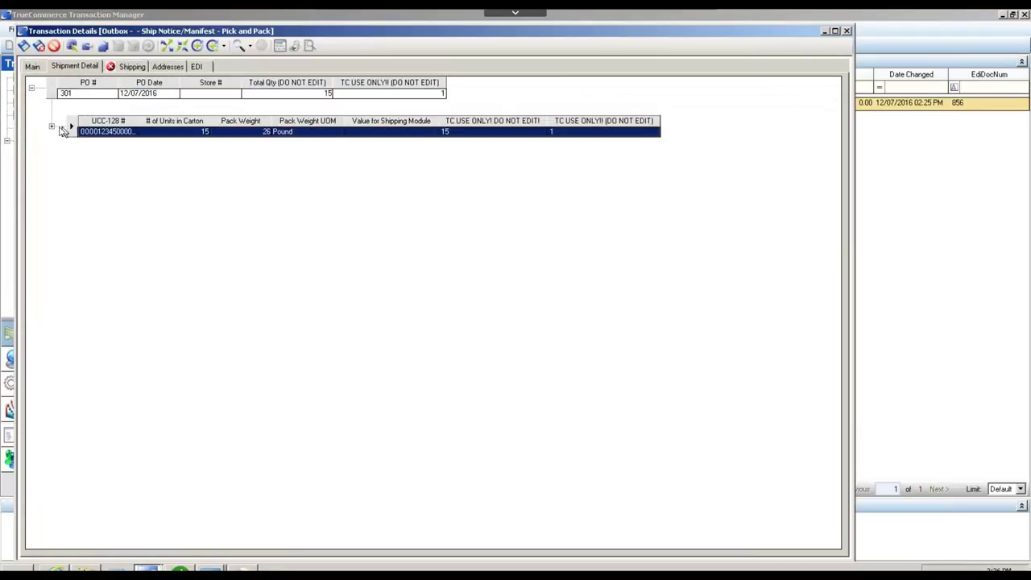
click(51, 127)
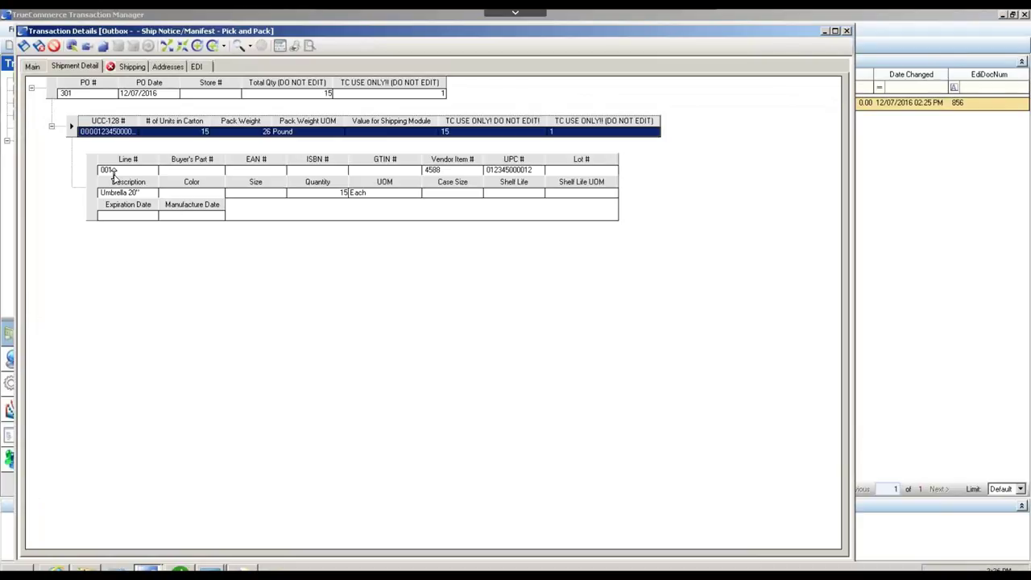
click(126, 135)
click(126, 136)
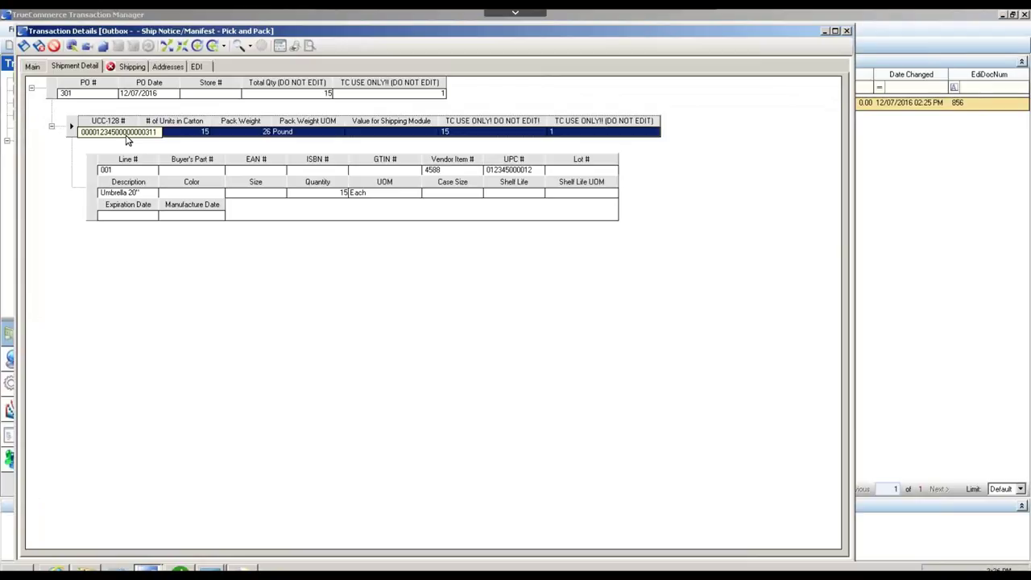
key(Return)
Step: Close the ship notice with its changes saved and send it from the Outbox
click(846, 32)
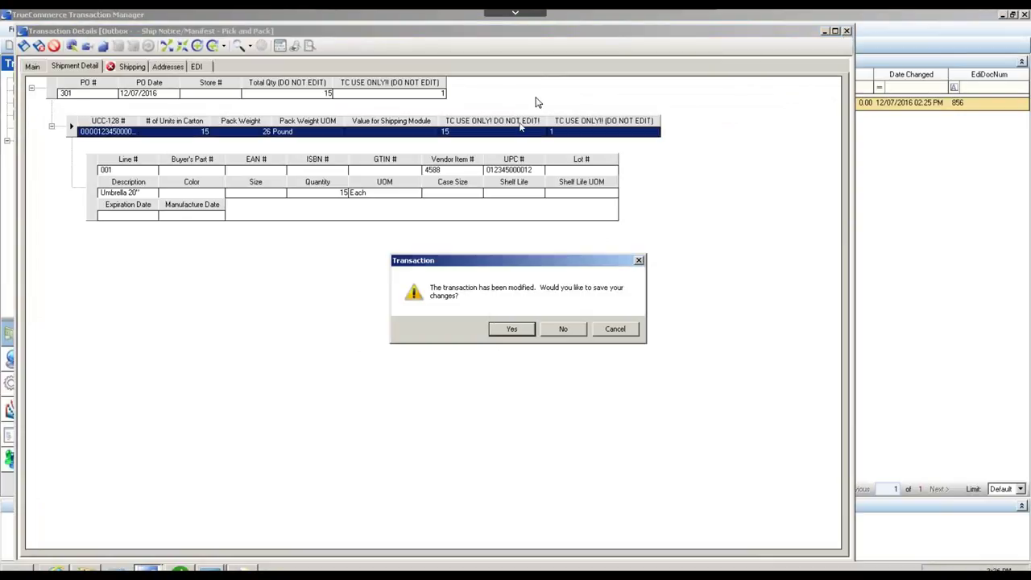
click(530, 330)
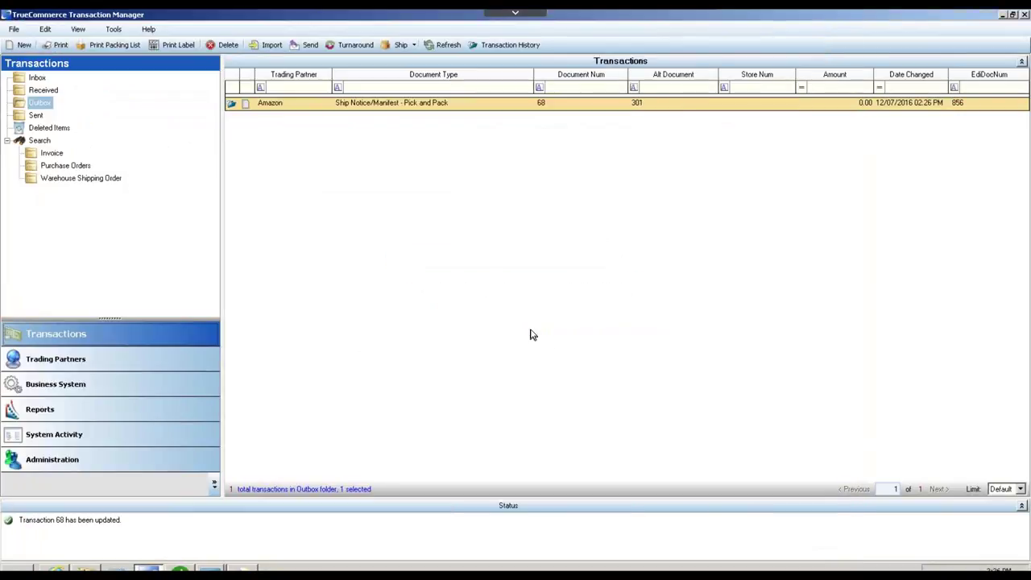
click(306, 45)
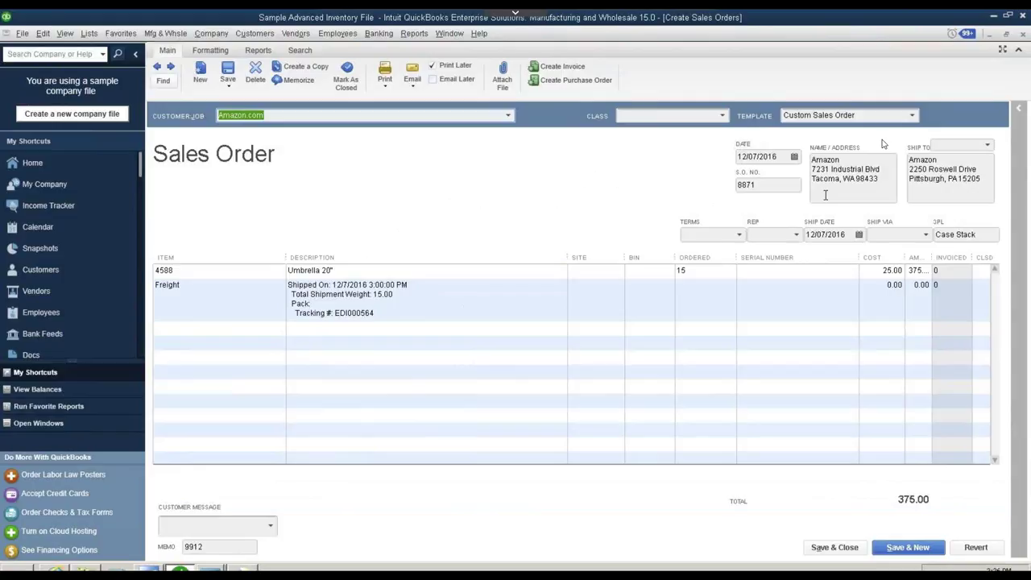
Step: Switch to QuickBooks and create an invoice for all of the Amazon.com sales order, acknowledging the zero-amount item notice
click(555, 67)
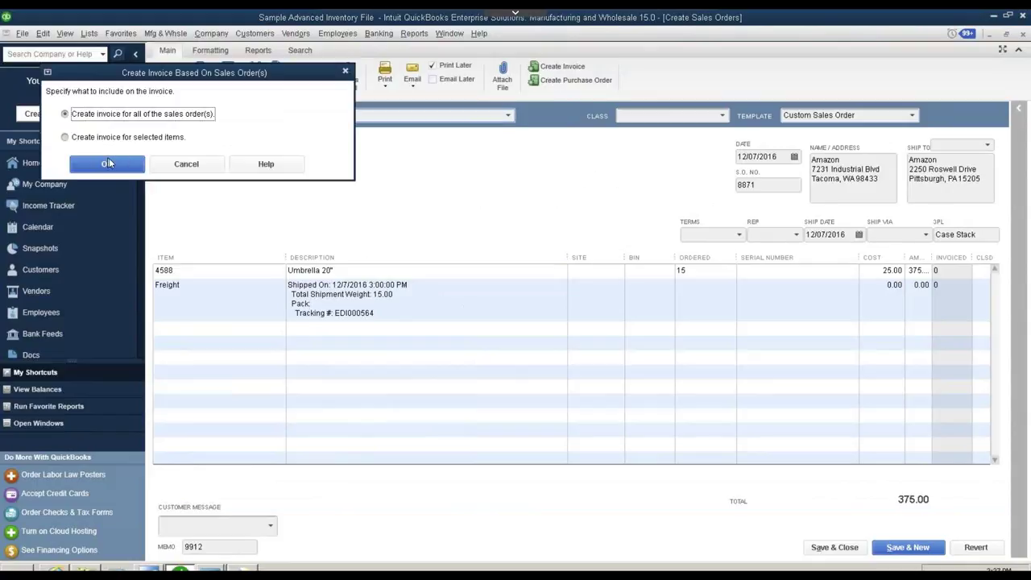
click(109, 162)
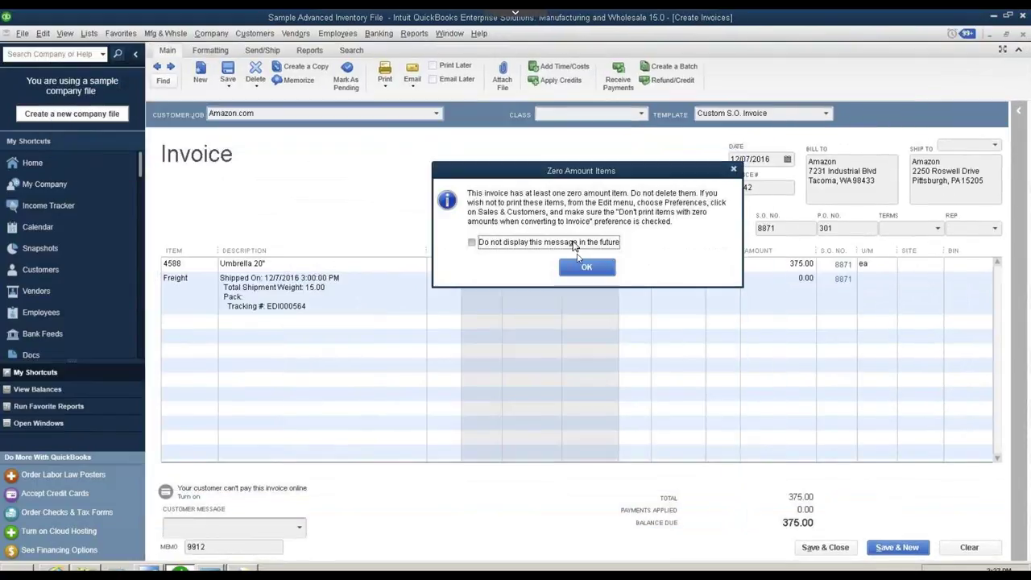
click(586, 266)
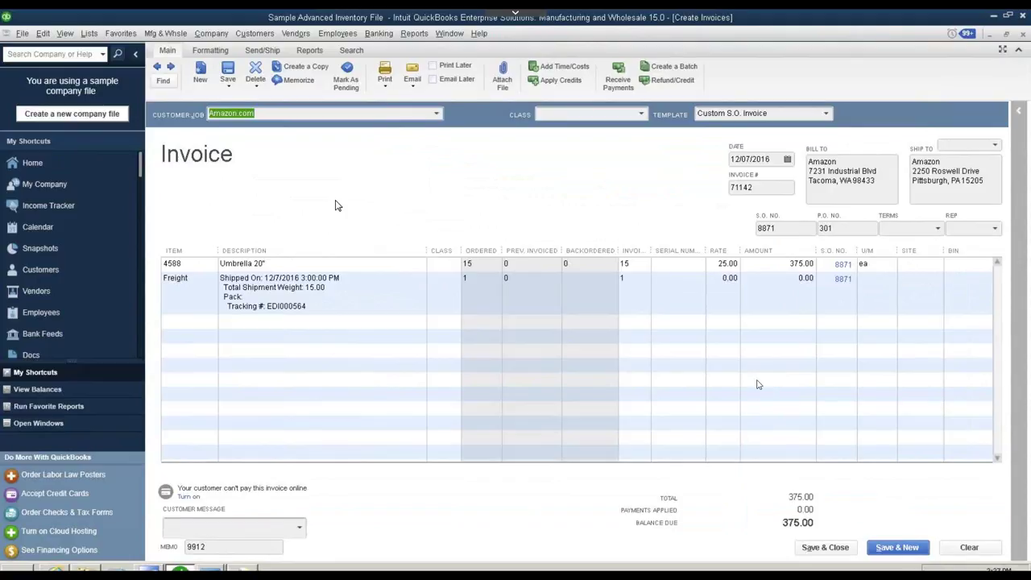
Step: Try to save and close the Amazon.com invoice, accepting the change to the closed period
click(830, 548)
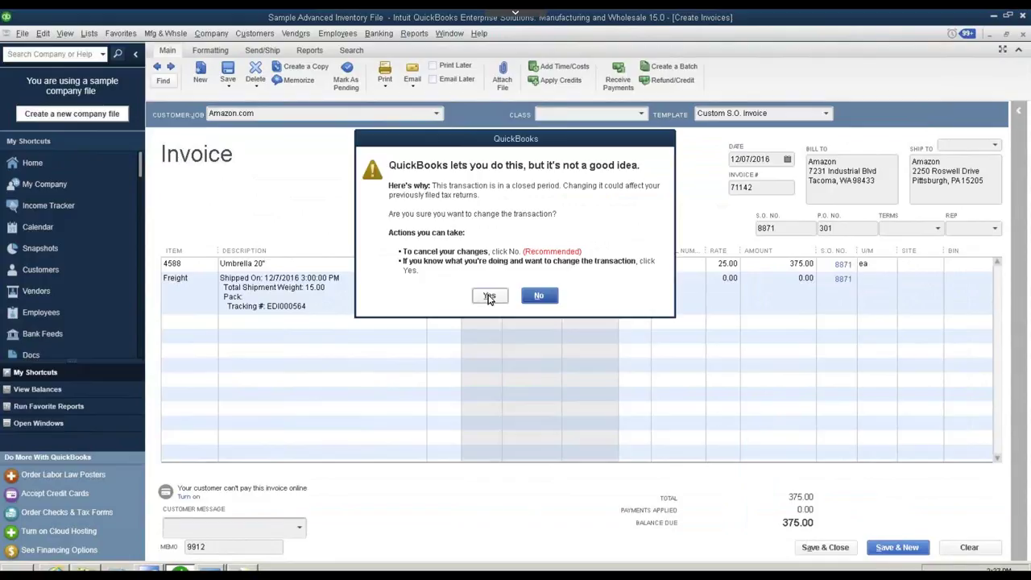
click(489, 295)
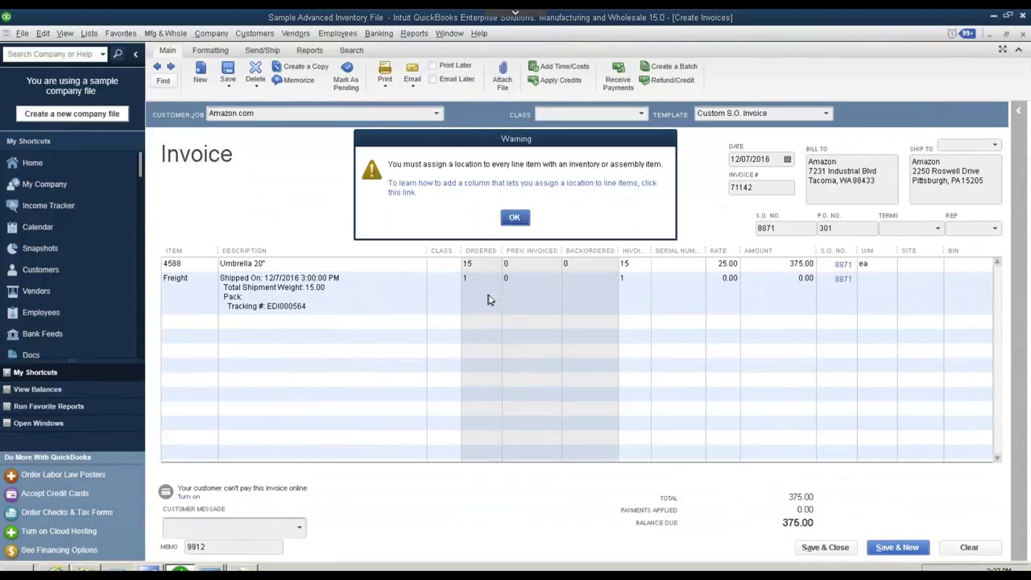
click(515, 217)
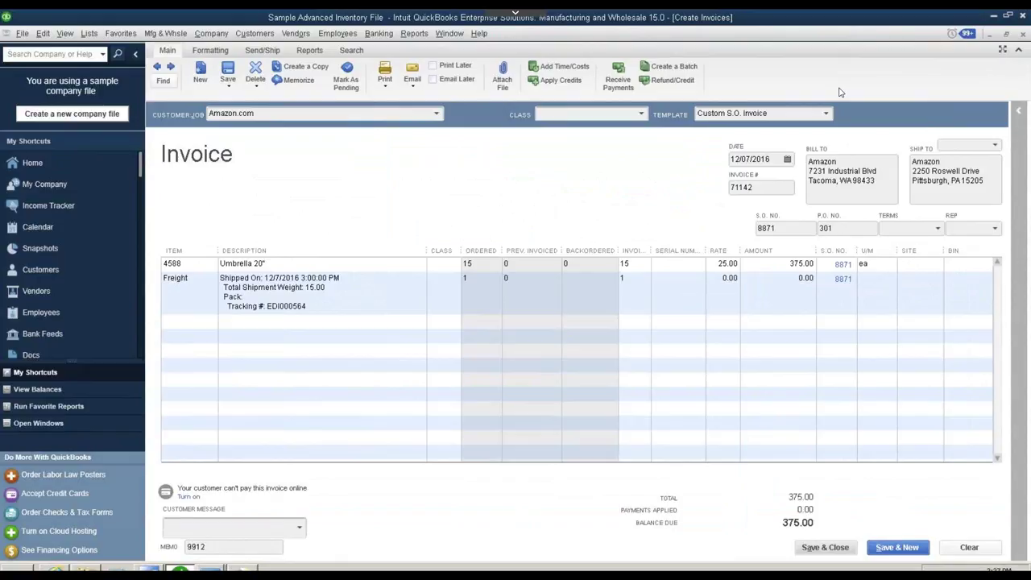
Step: Assign the Atlanta Warehouse site to the Umbrella 20" line and save and close the invoice, accepting the closed-period change
click(903, 264)
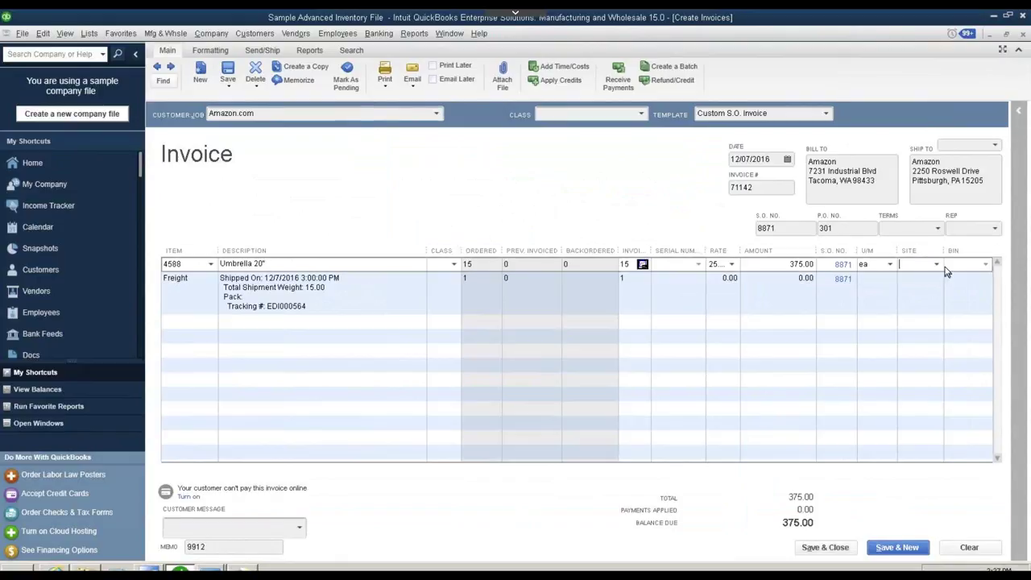
click(936, 264)
click(910, 326)
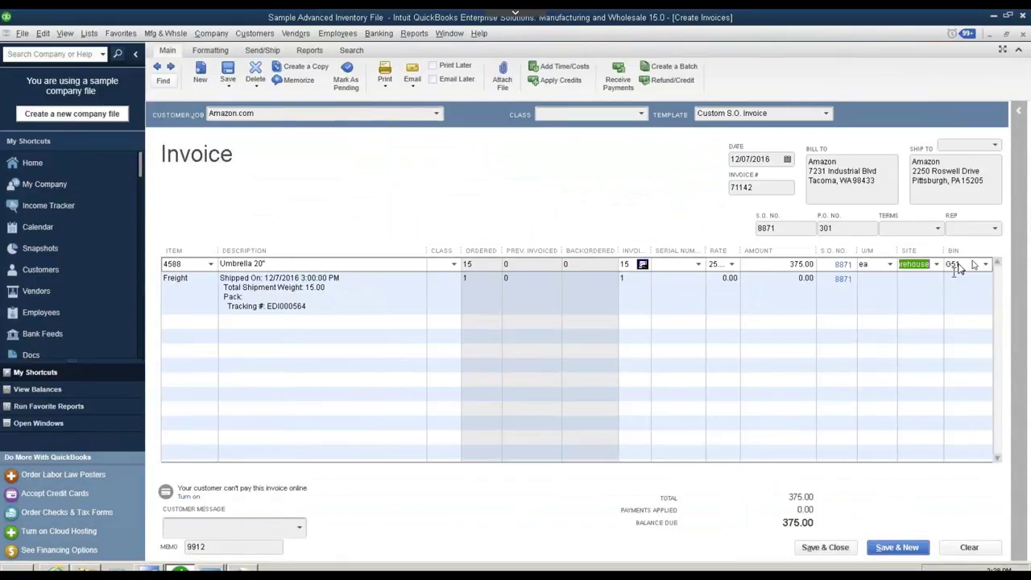
click(836, 547)
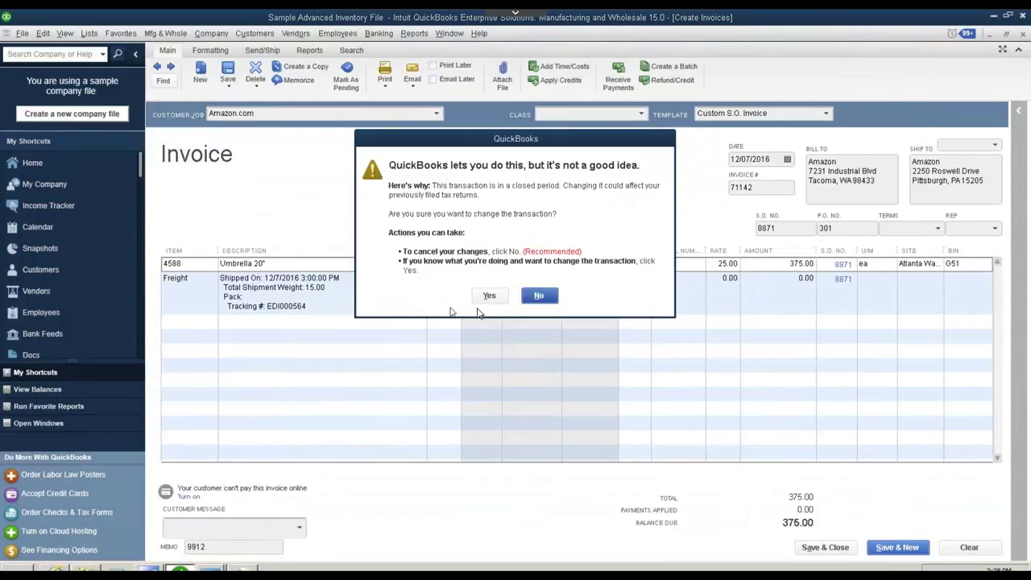
click(482, 295)
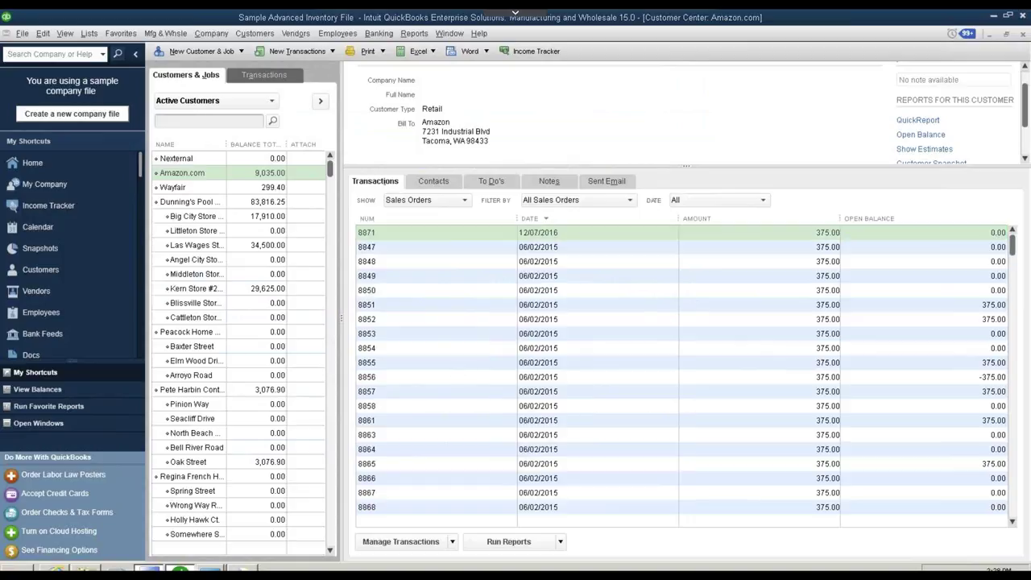
Step: Switch to TrueCommerce Transaction Manager, start an Outbox import for TrueCommerce EDI, and run the saved Invoice search
click(149, 570)
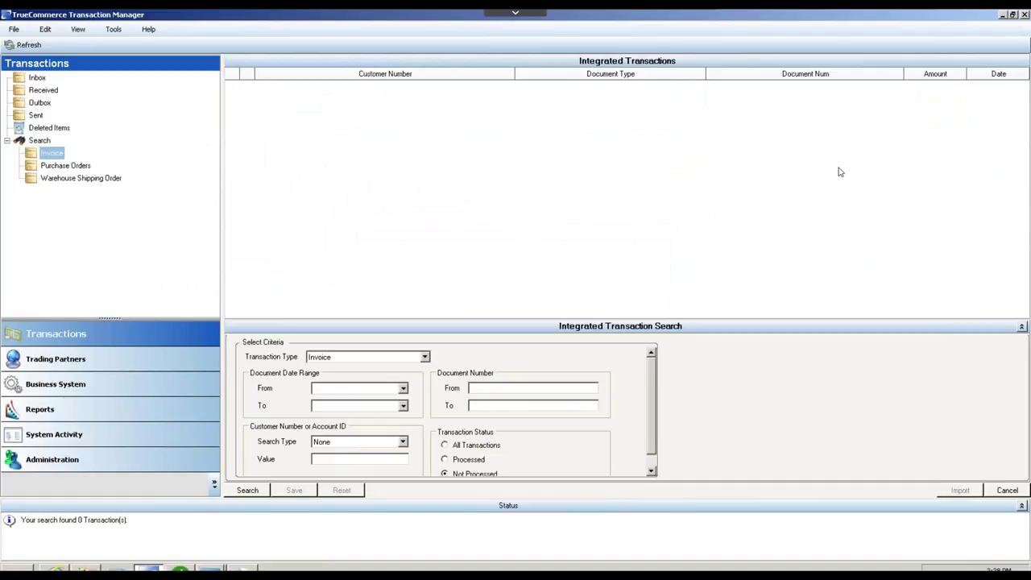
click(40, 102)
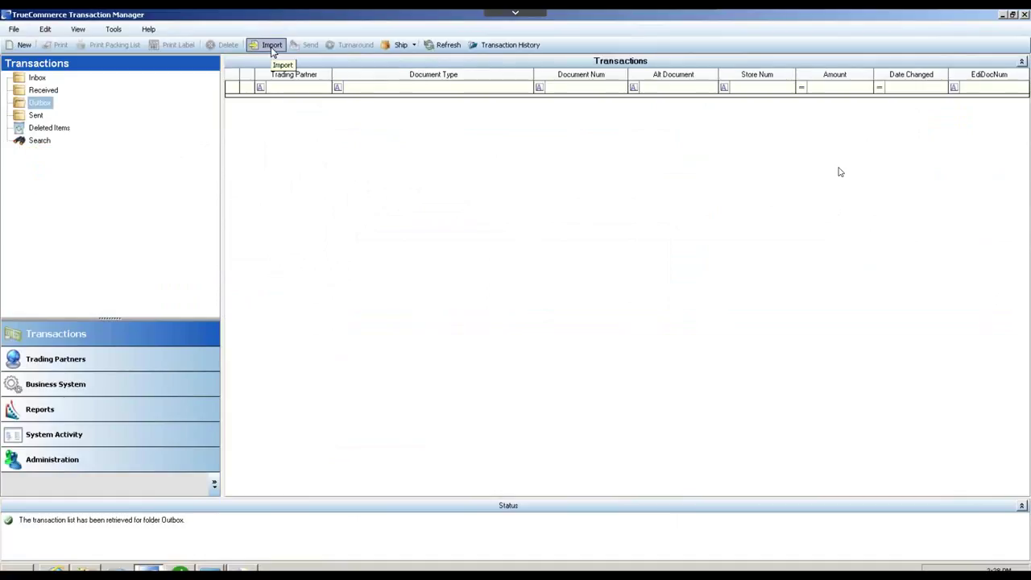
click(272, 46)
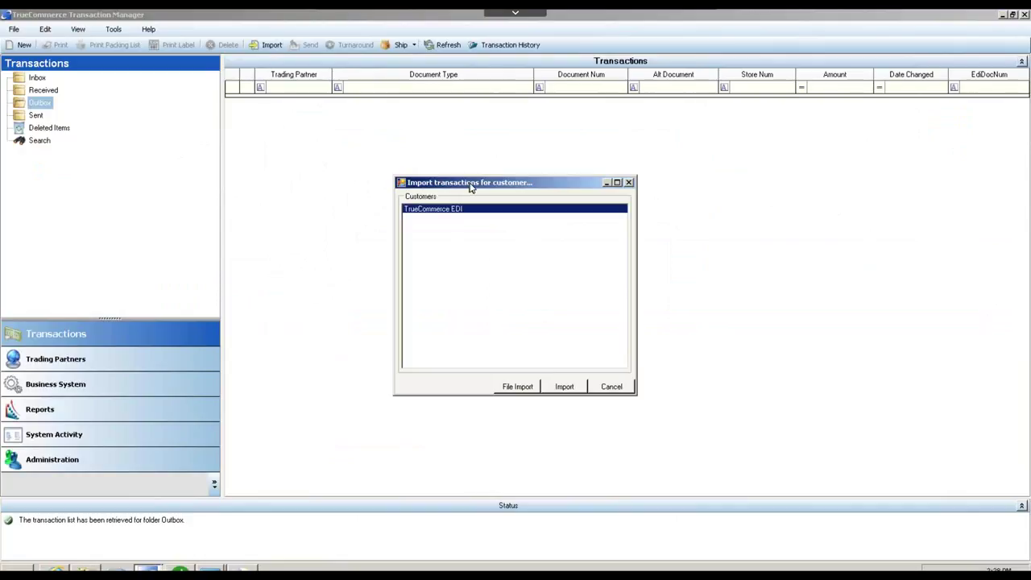
click(564, 389)
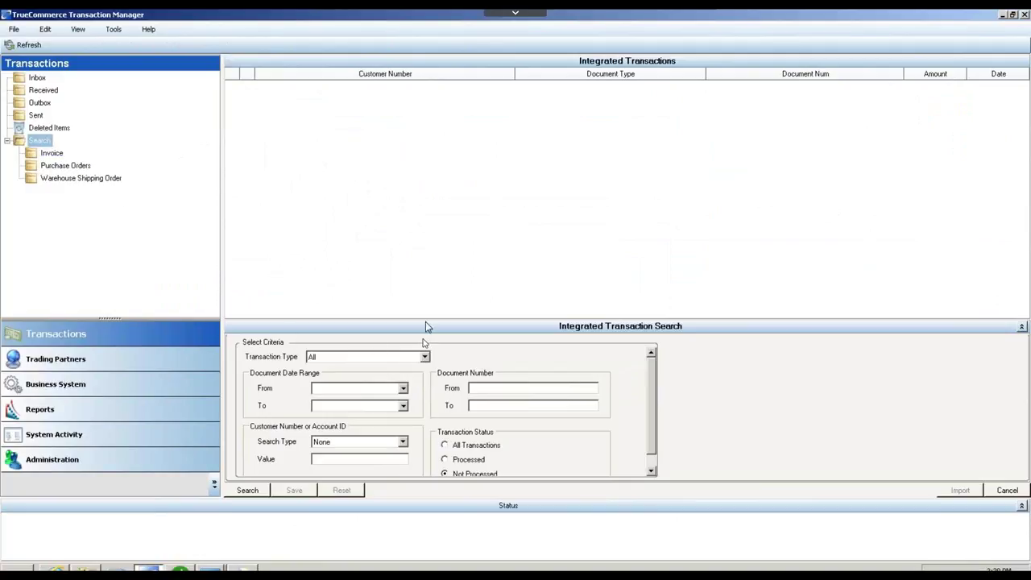
click(425, 357)
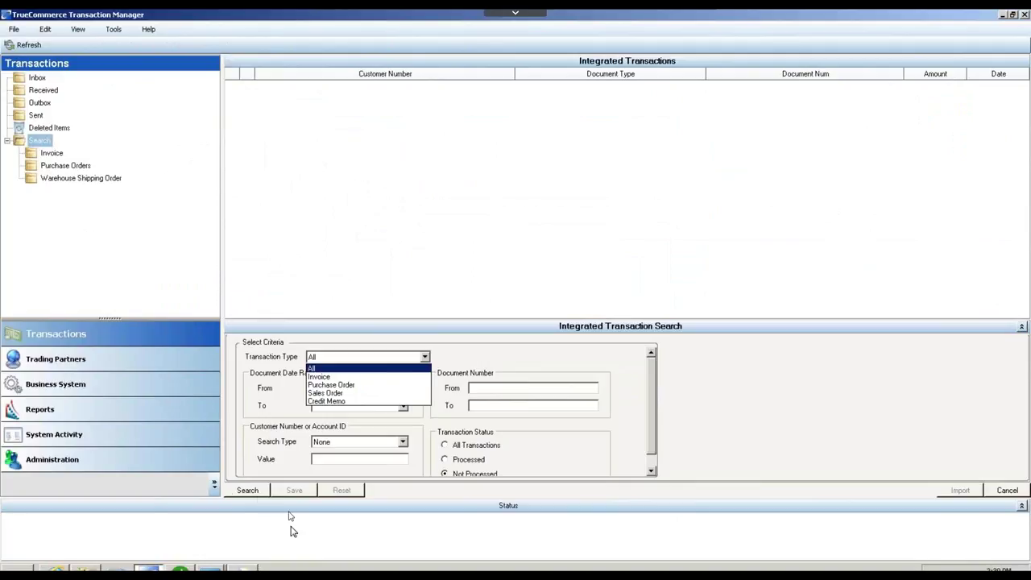
click(337, 368)
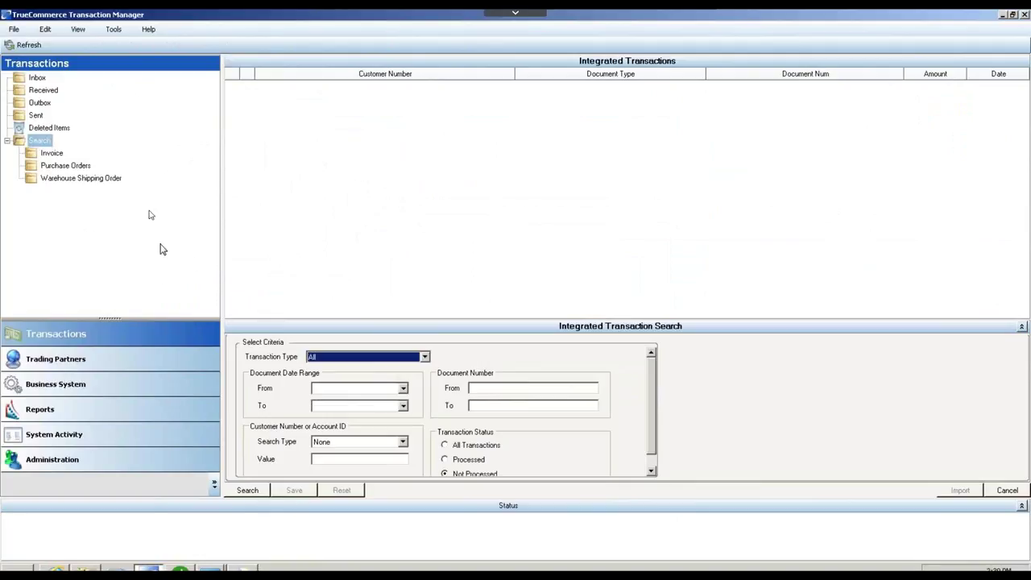
click(51, 154)
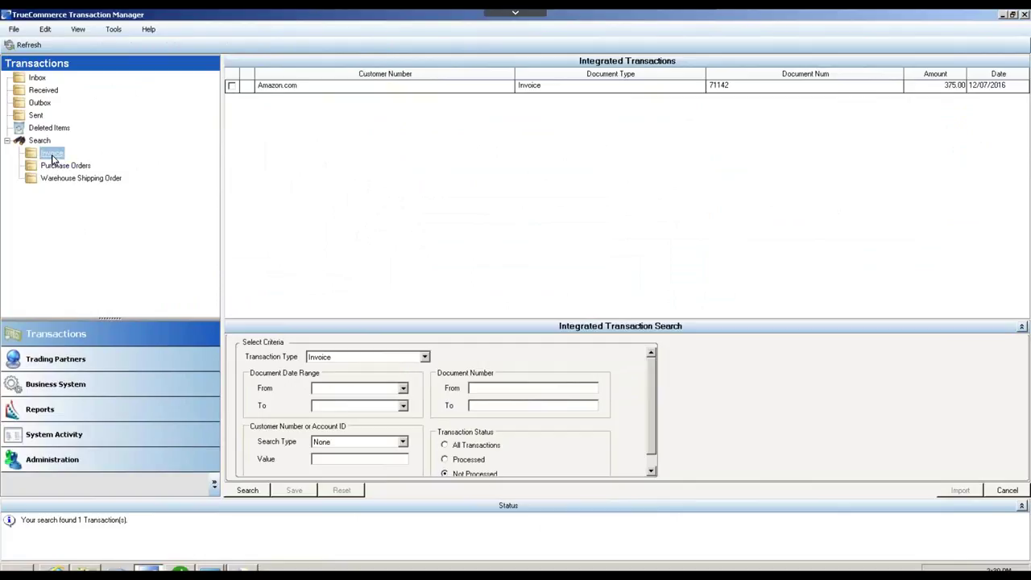
Step: Import the Amazon.com invoice dated 12/07/2016 into the Outbox and send it
click(307, 89)
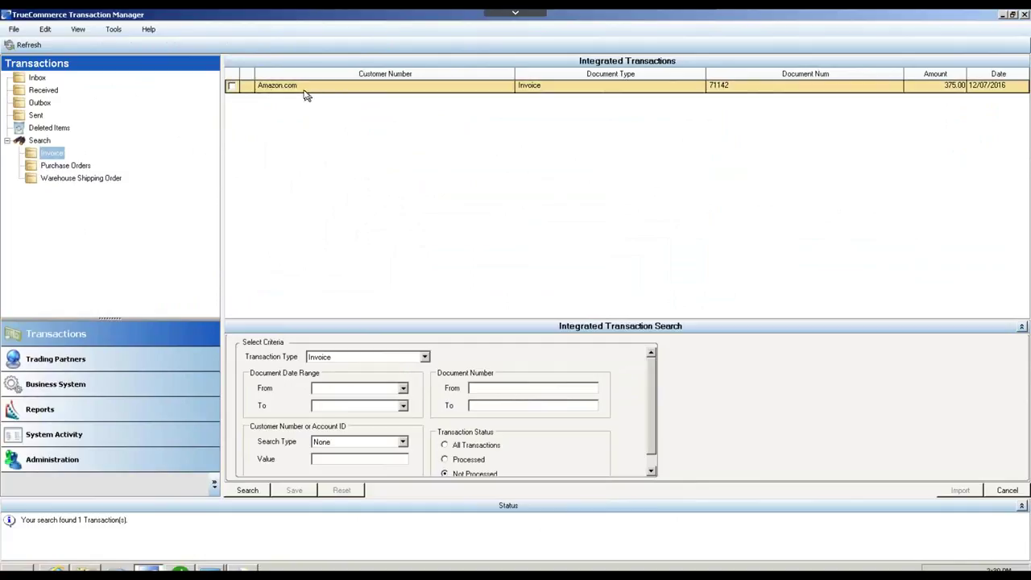
click(234, 88)
click(955, 494)
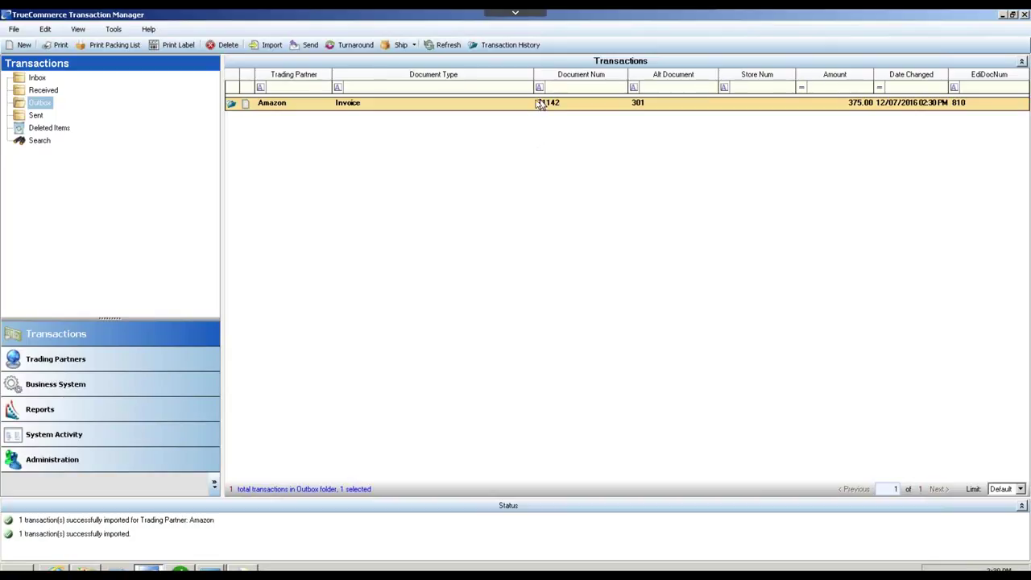
click(312, 45)
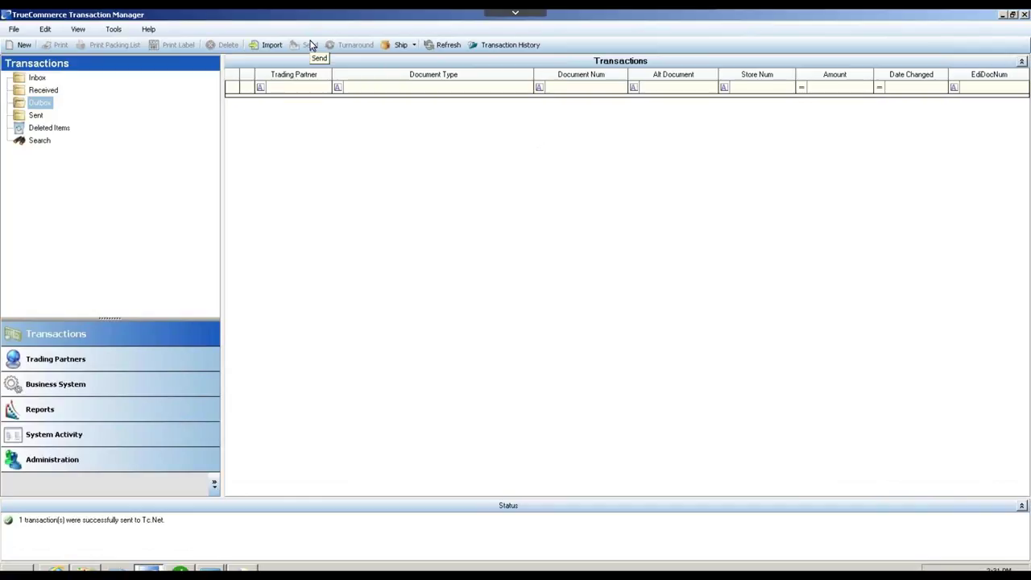
Step: Open the Reports section
click(77, 415)
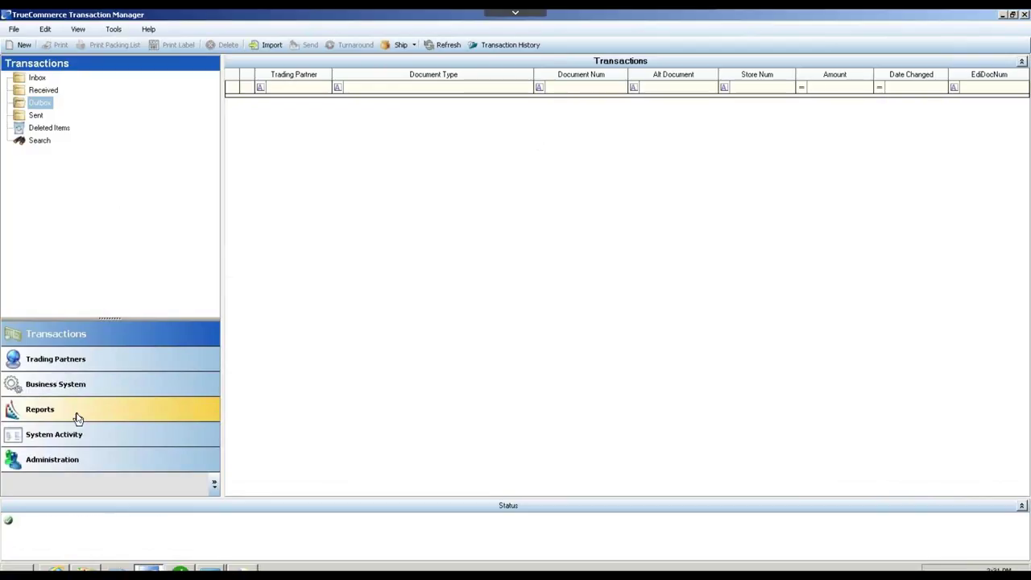